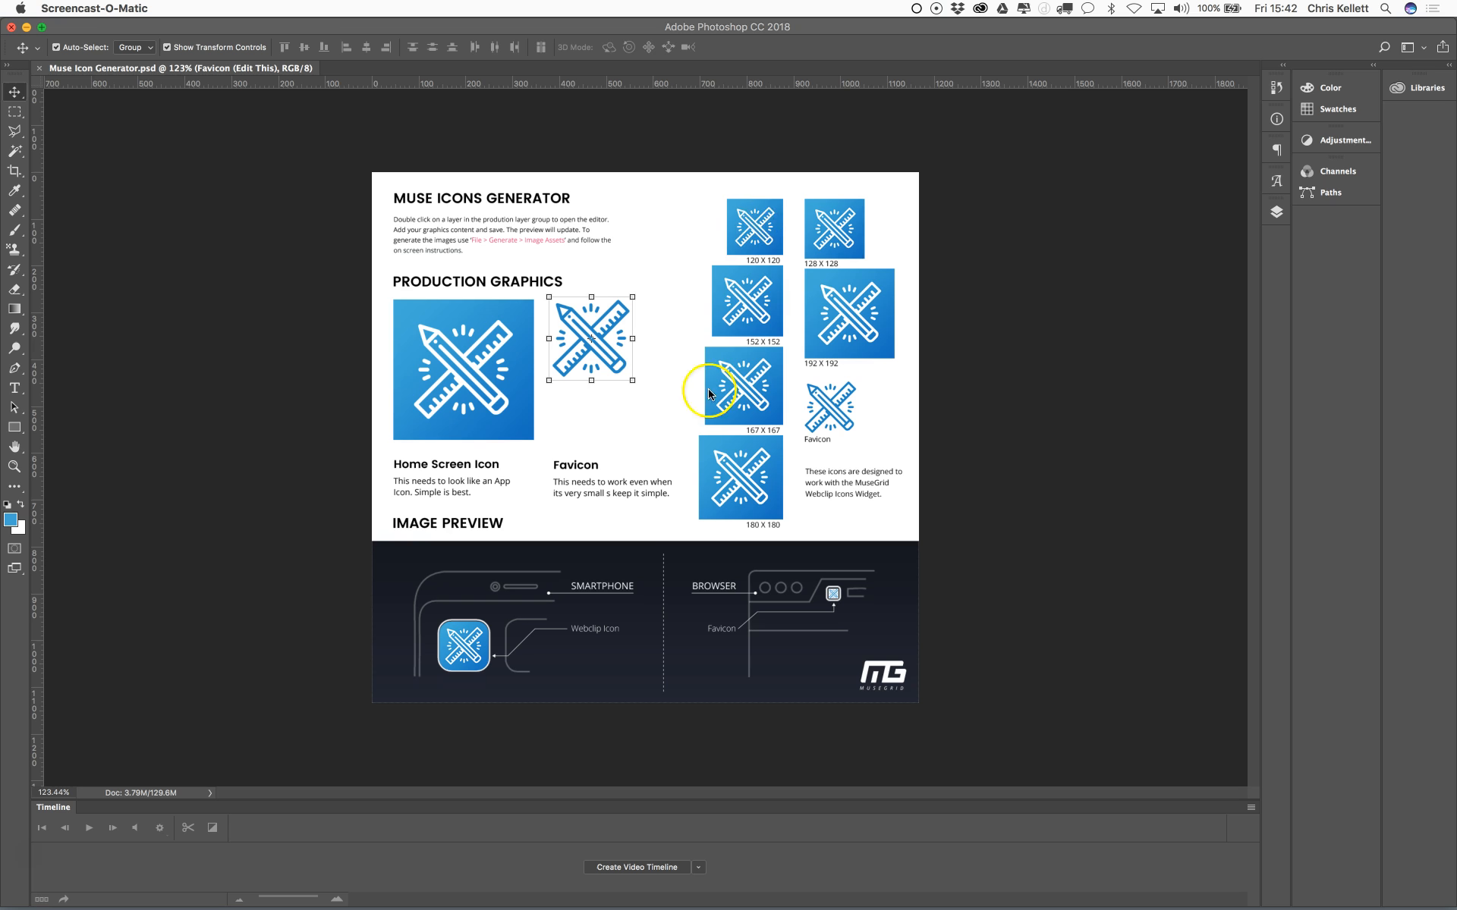
Open the contents of the Webclip Icon smart object and hide its ruler layer.
click(1013, 287)
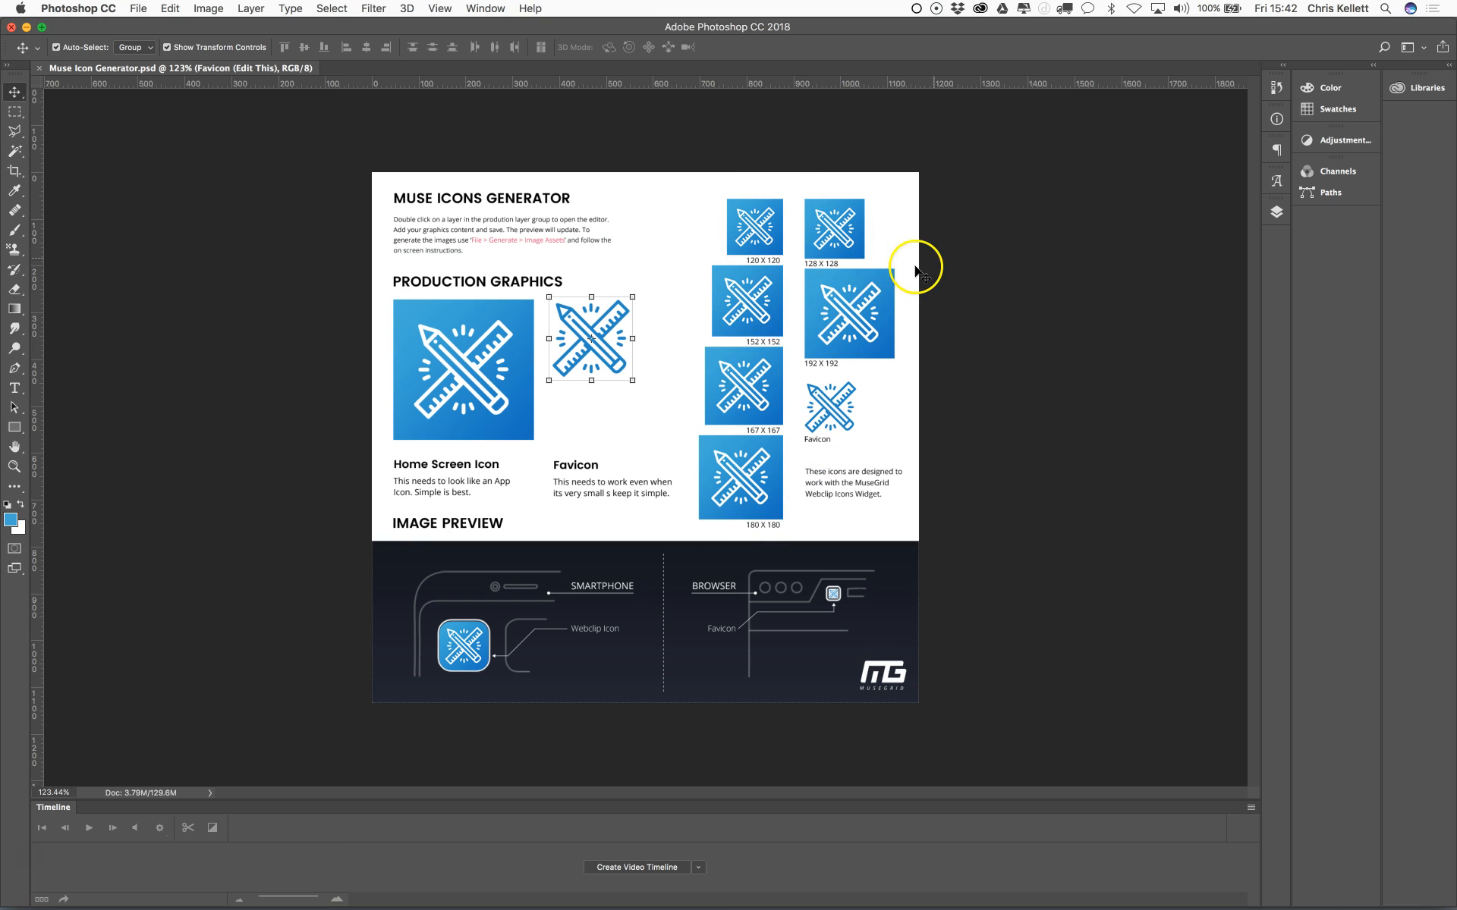
click(1278, 211)
click(1279, 211)
click(1279, 213)
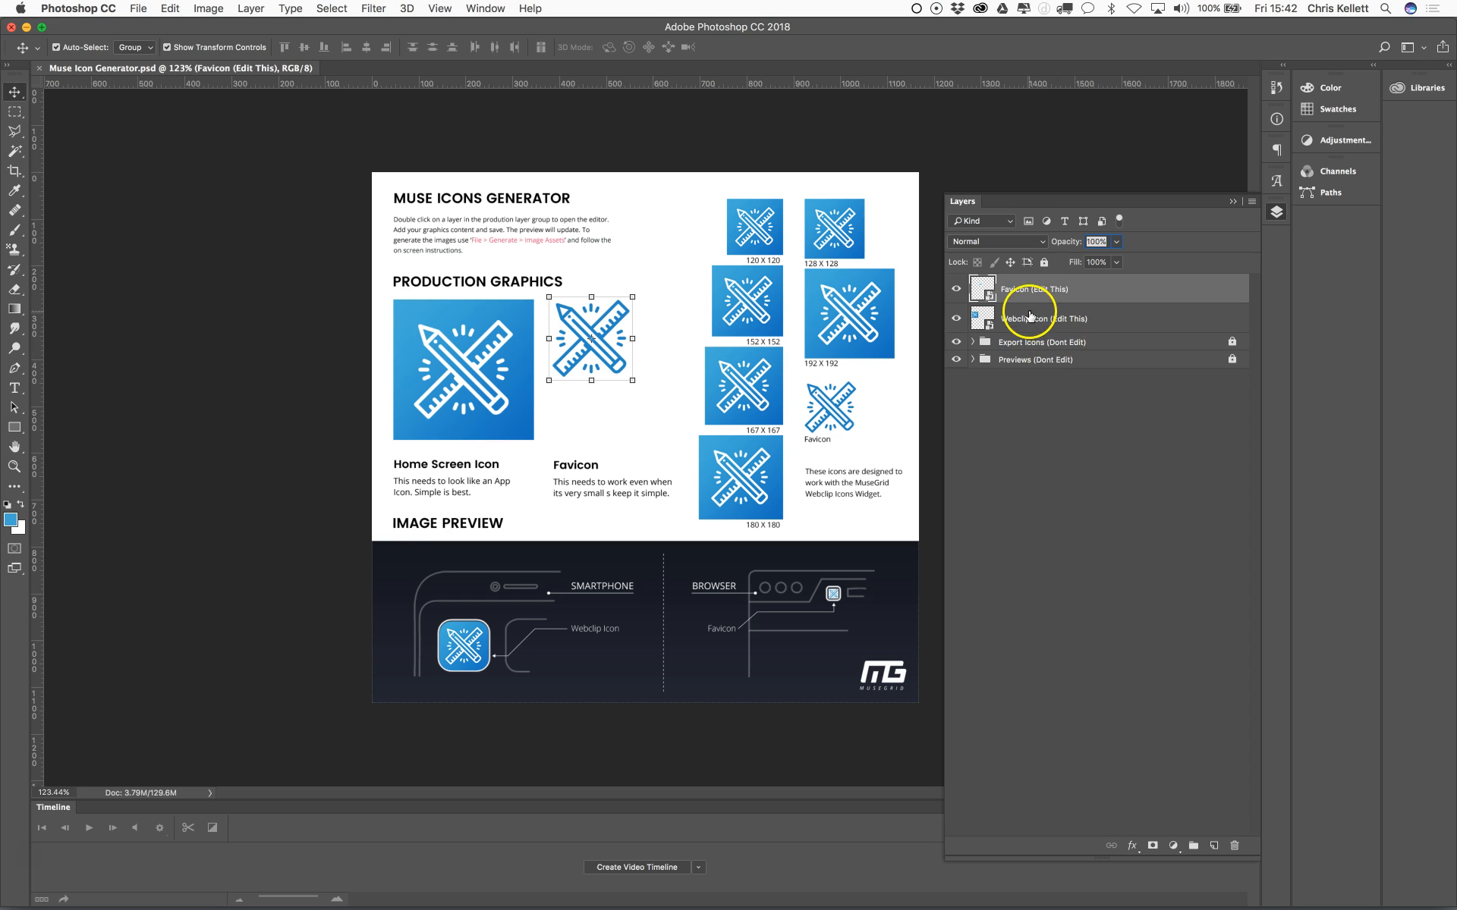
double_click(979, 323)
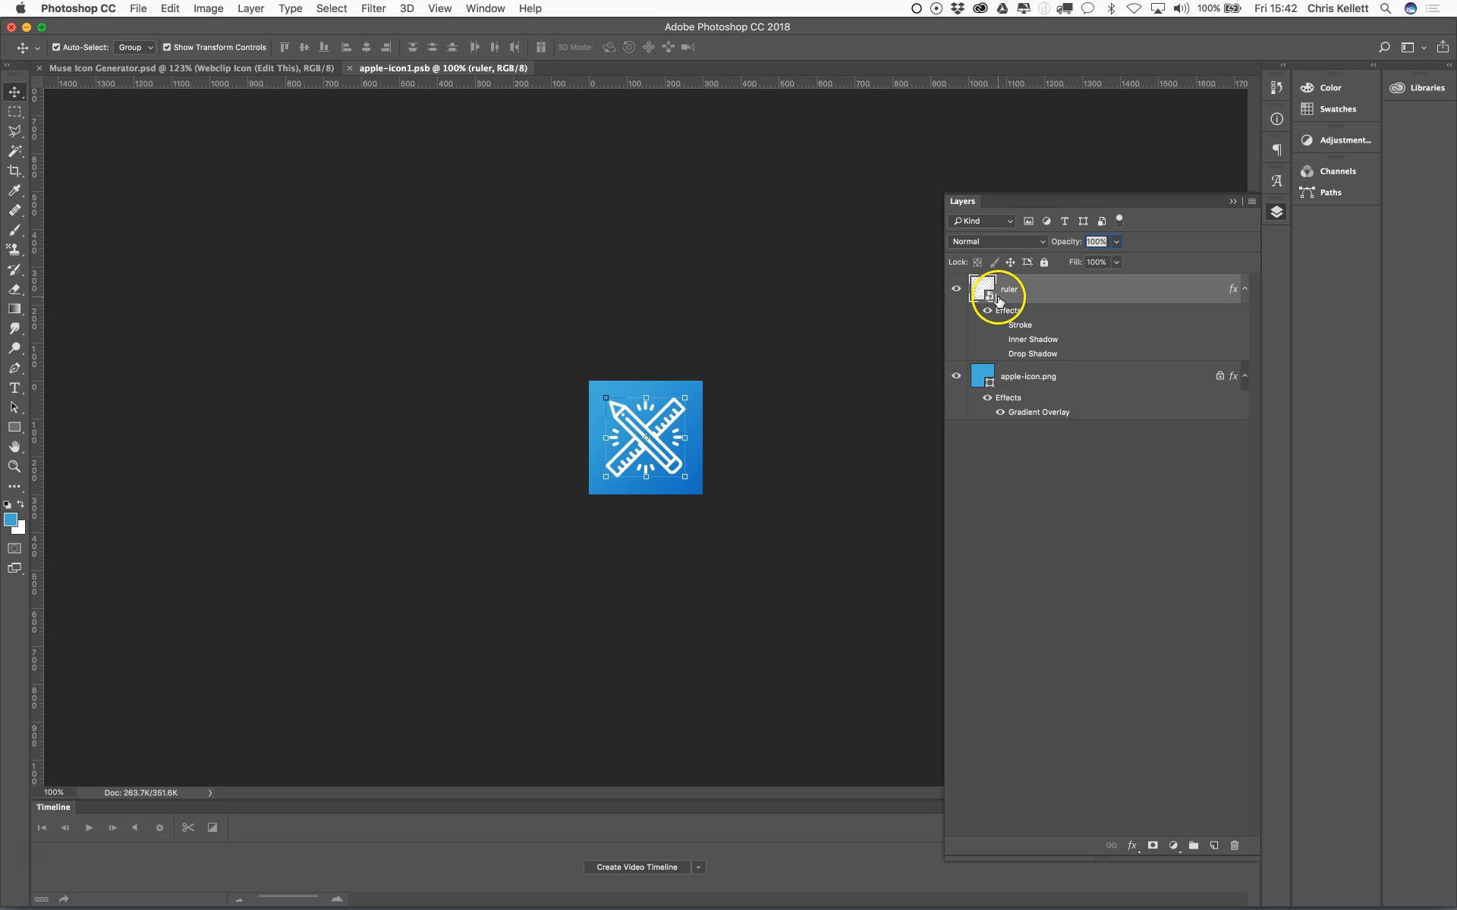
click(965, 294)
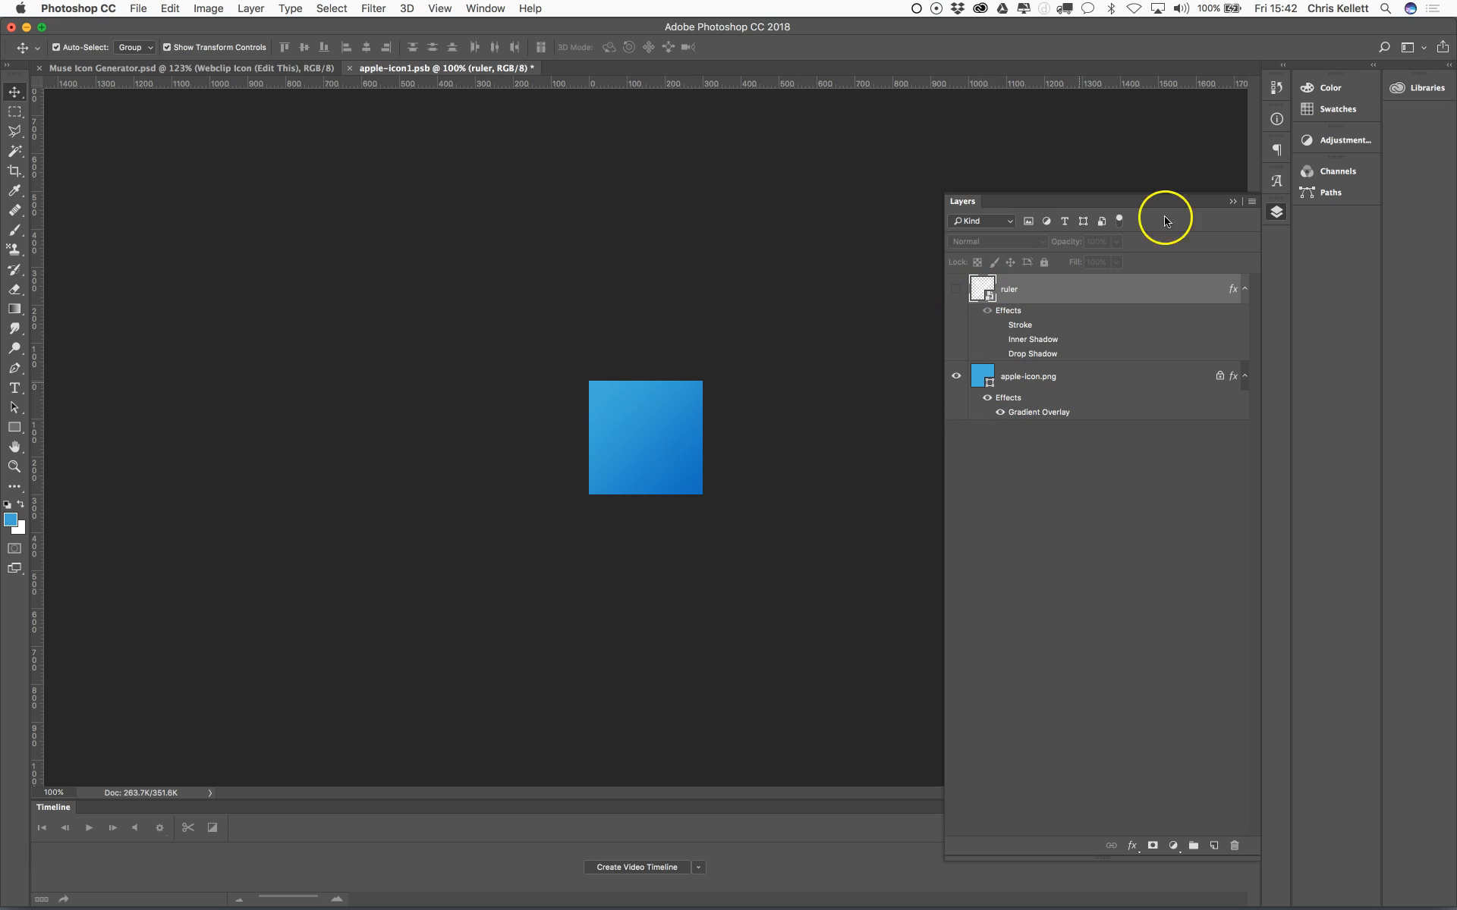
Turn off the apple-icon.png layer's effects and recolor its square with the #E94E1B orange from the Ascona library.
click(1407, 88)
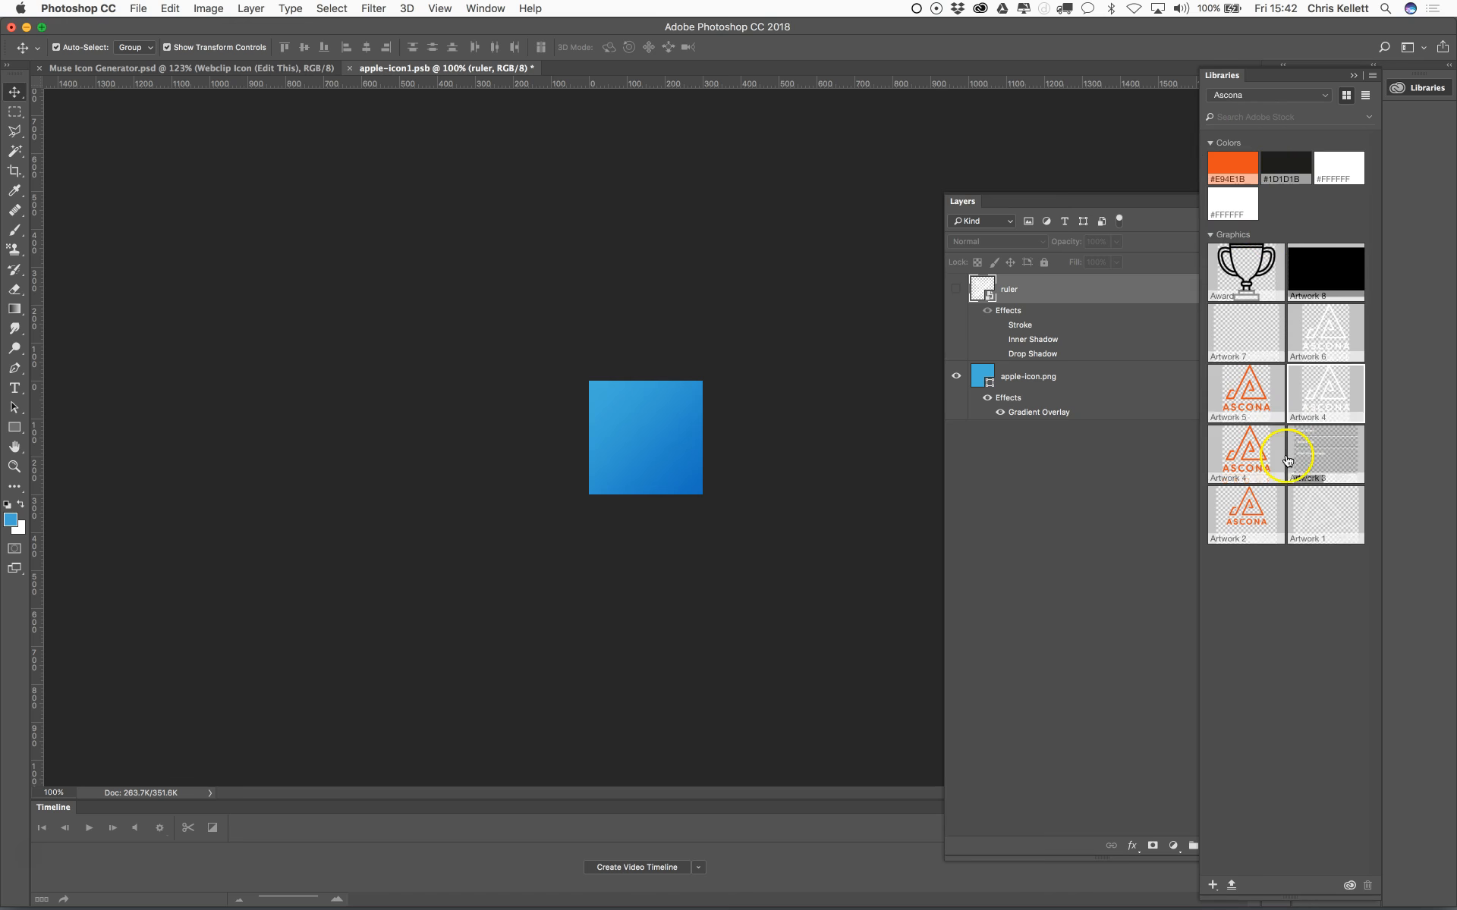
click(1005, 396)
click(987, 399)
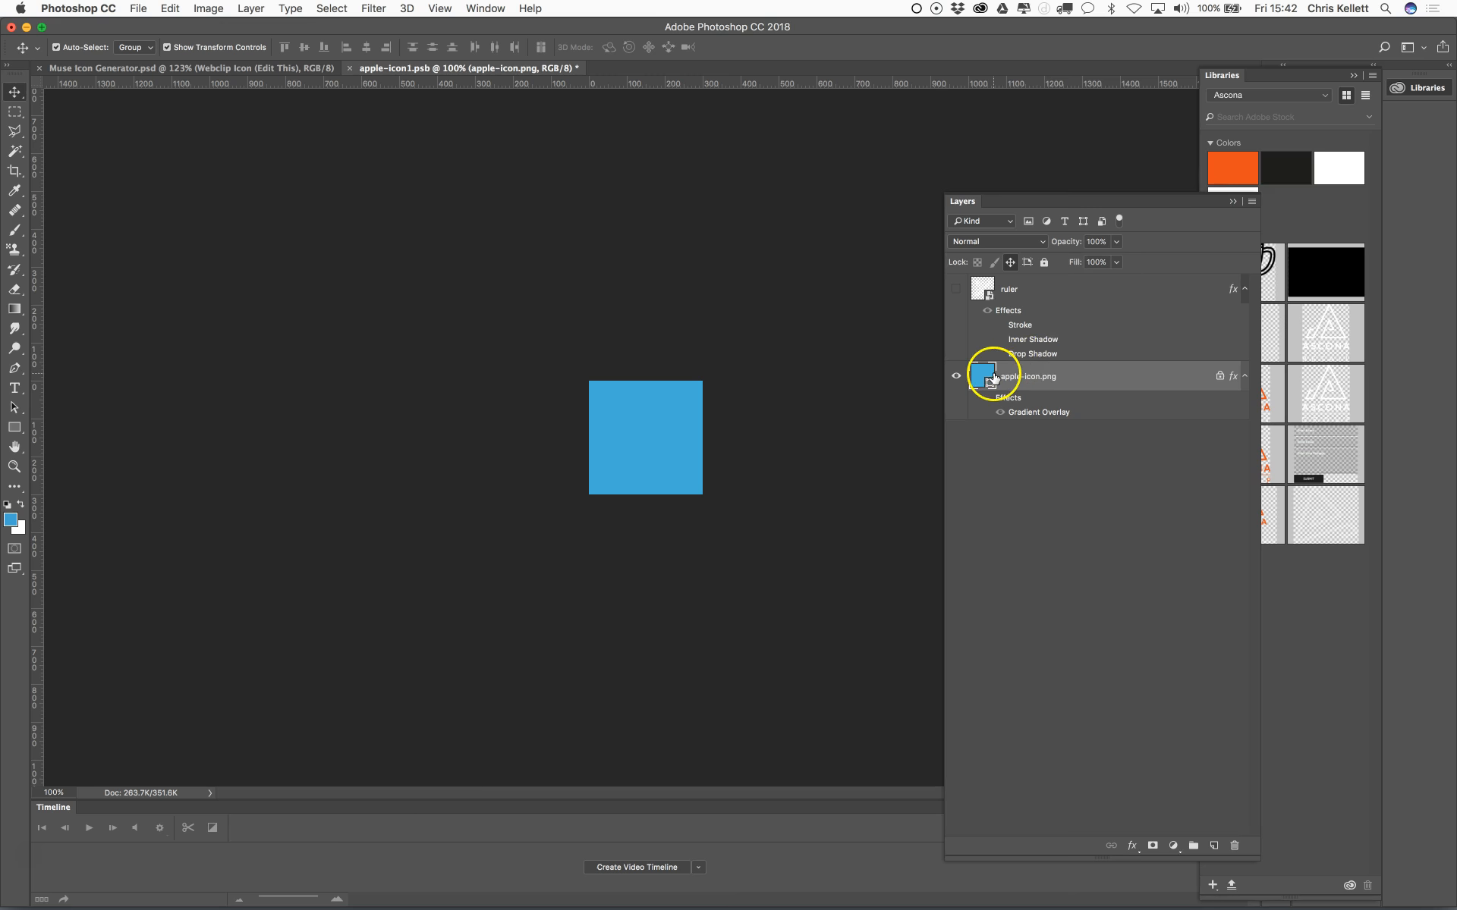
click(1245, 169)
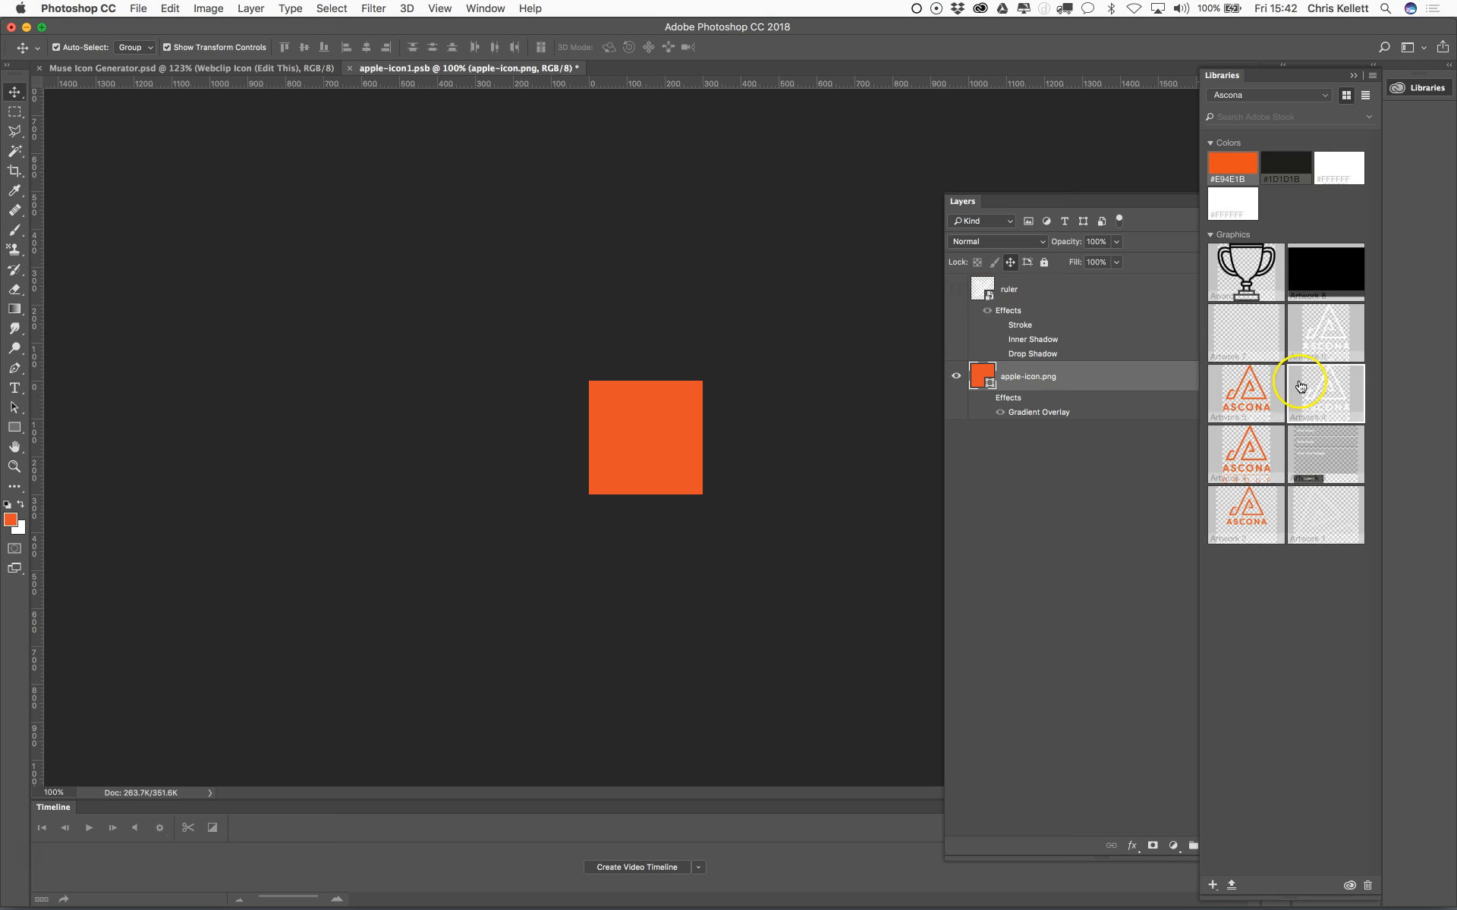
Place the white Artwork 6 logo from the library on the orange square, and save and close apple-icon1.psb.
click(1337, 335)
drag(1337, 337, 680, 396)
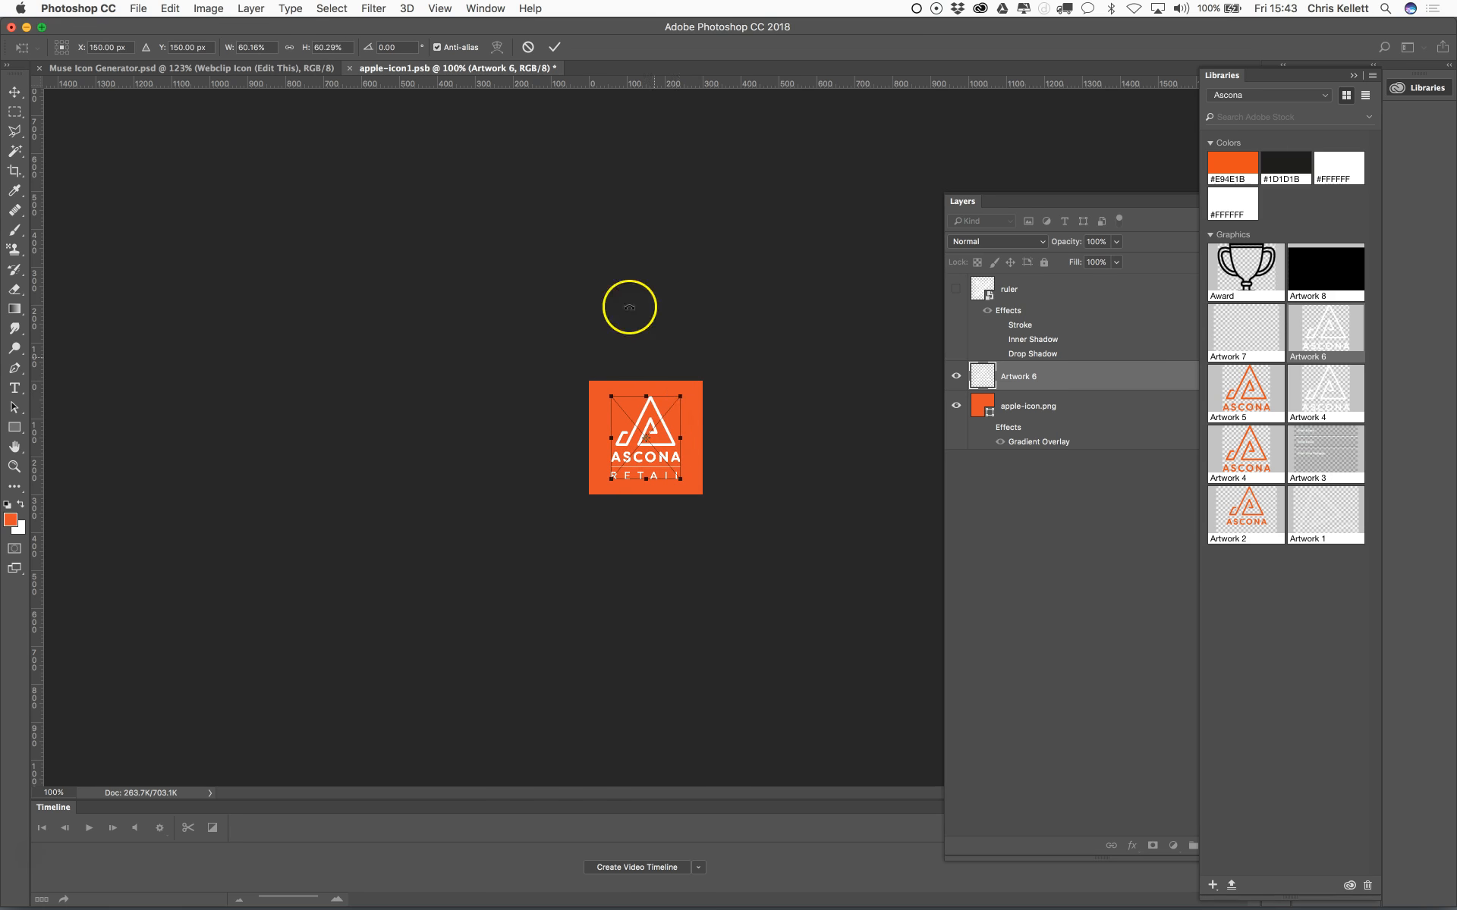
click(556, 50)
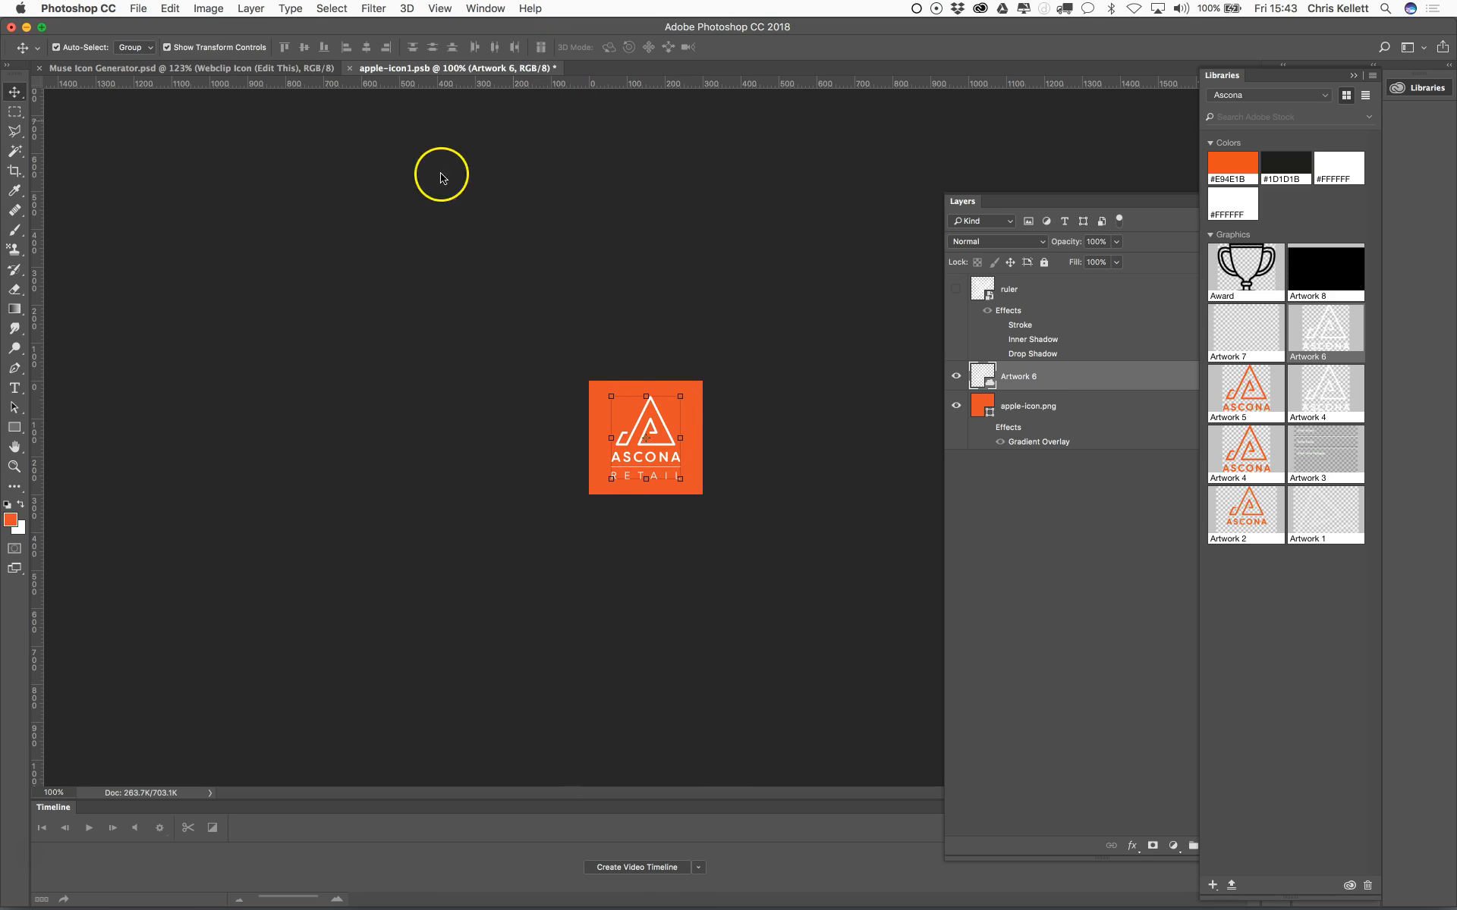
click(349, 69)
click(853, 305)
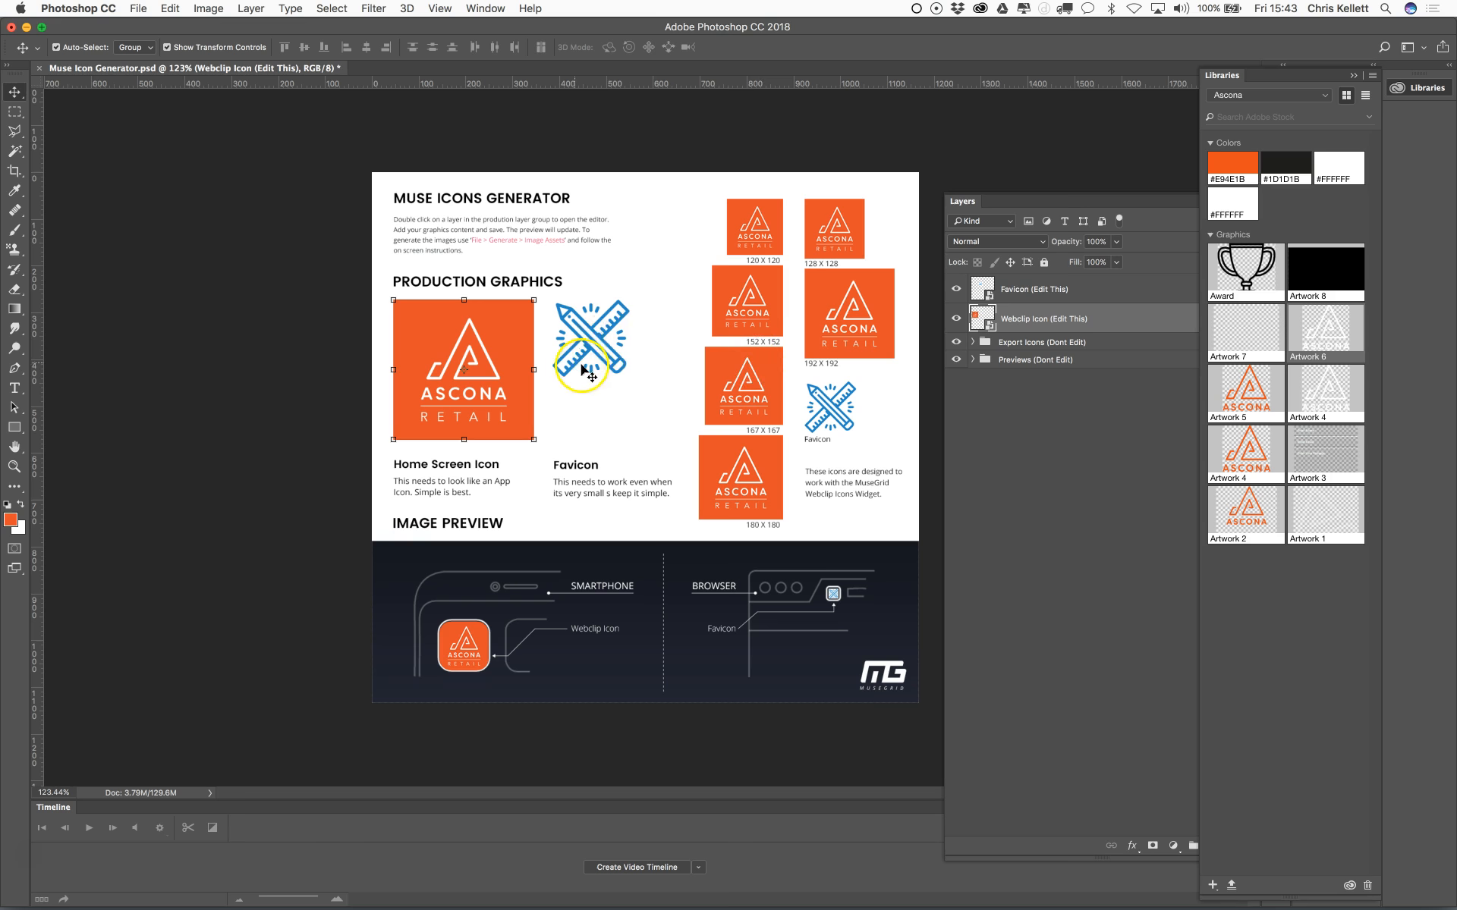
In the Favicon smart object, hide the ruler layer and place the white Artwork 4 logo from the library.
click(987, 292)
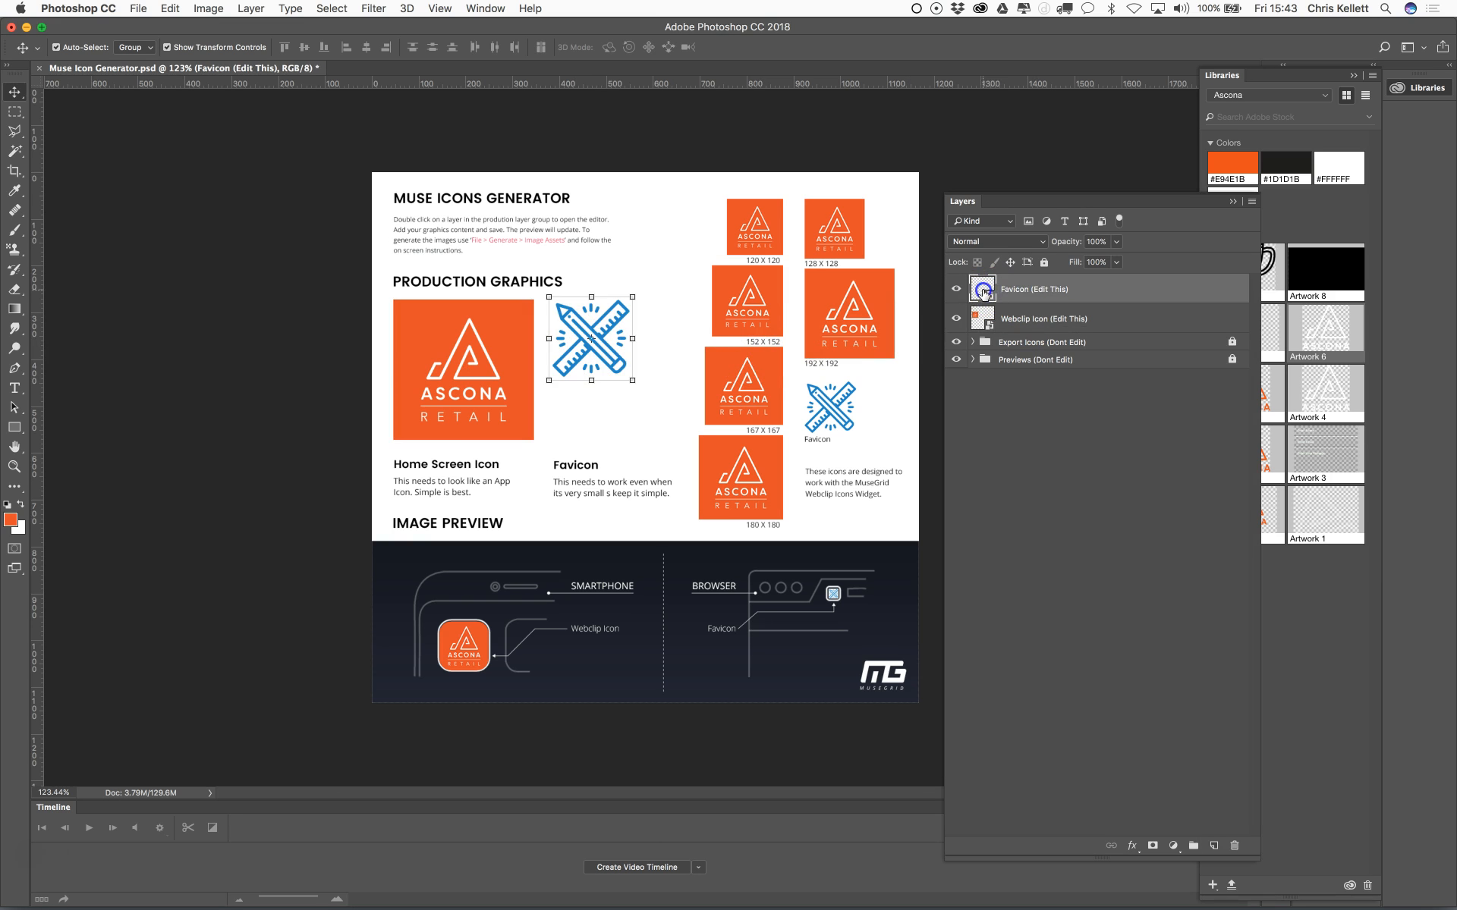
double_click(983, 290)
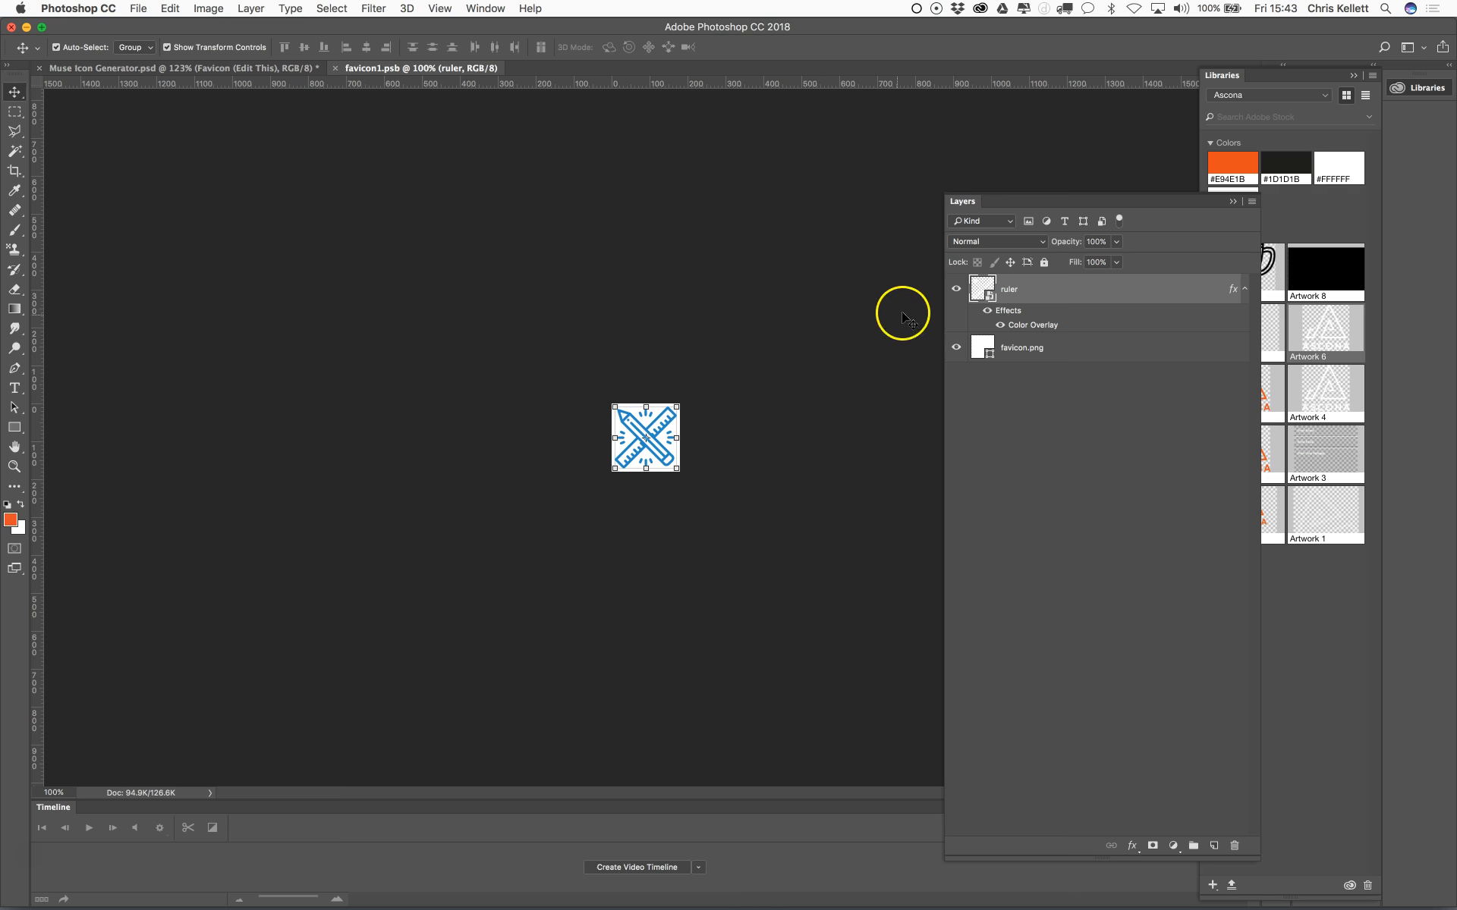
click(956, 289)
drag(1341, 391, 667, 413)
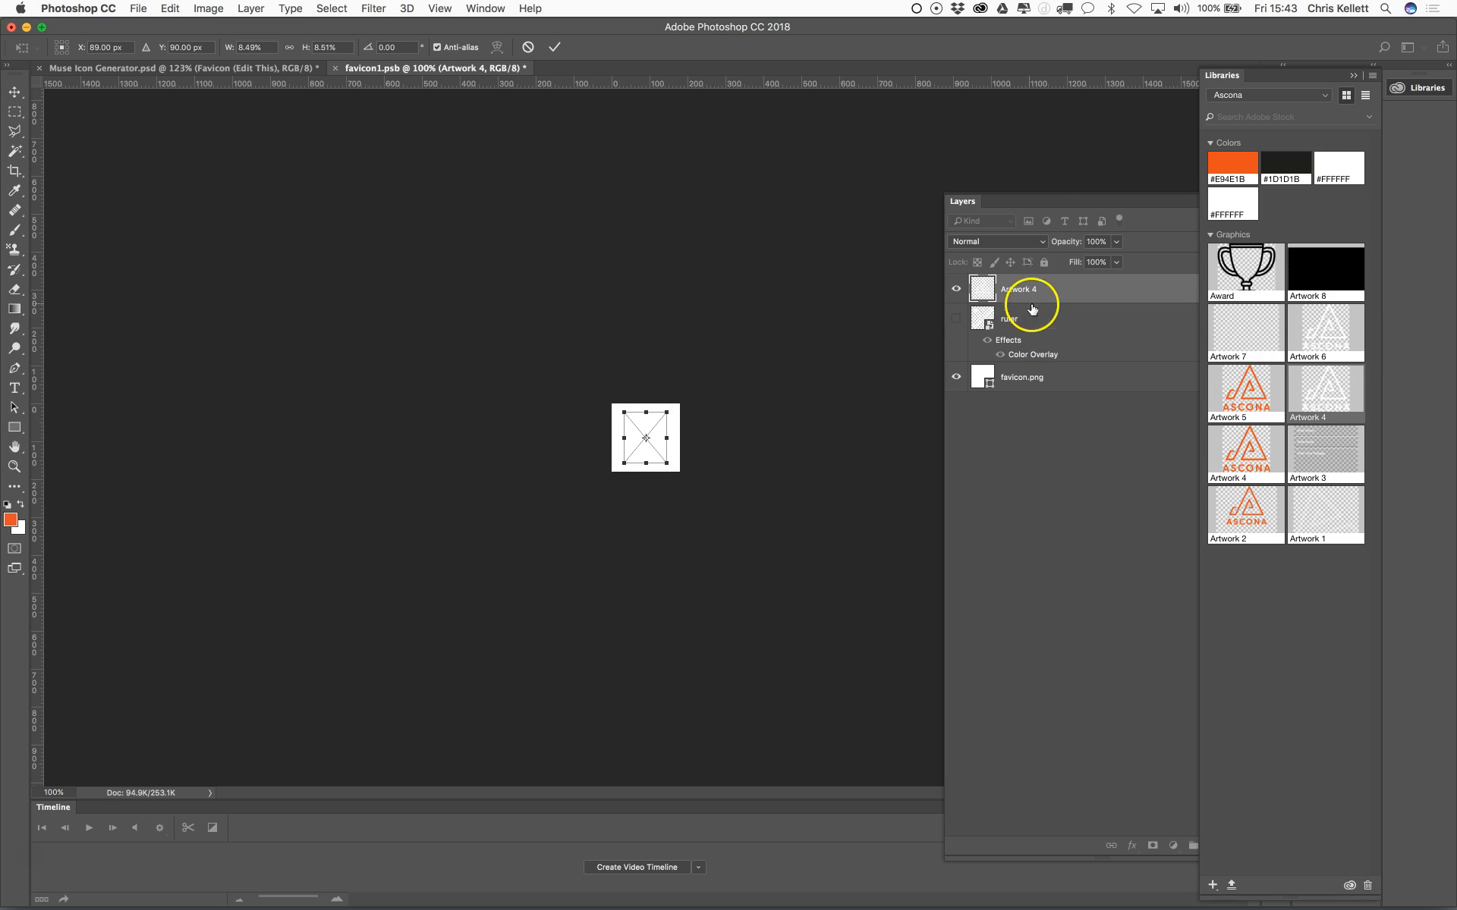
click(550, 47)
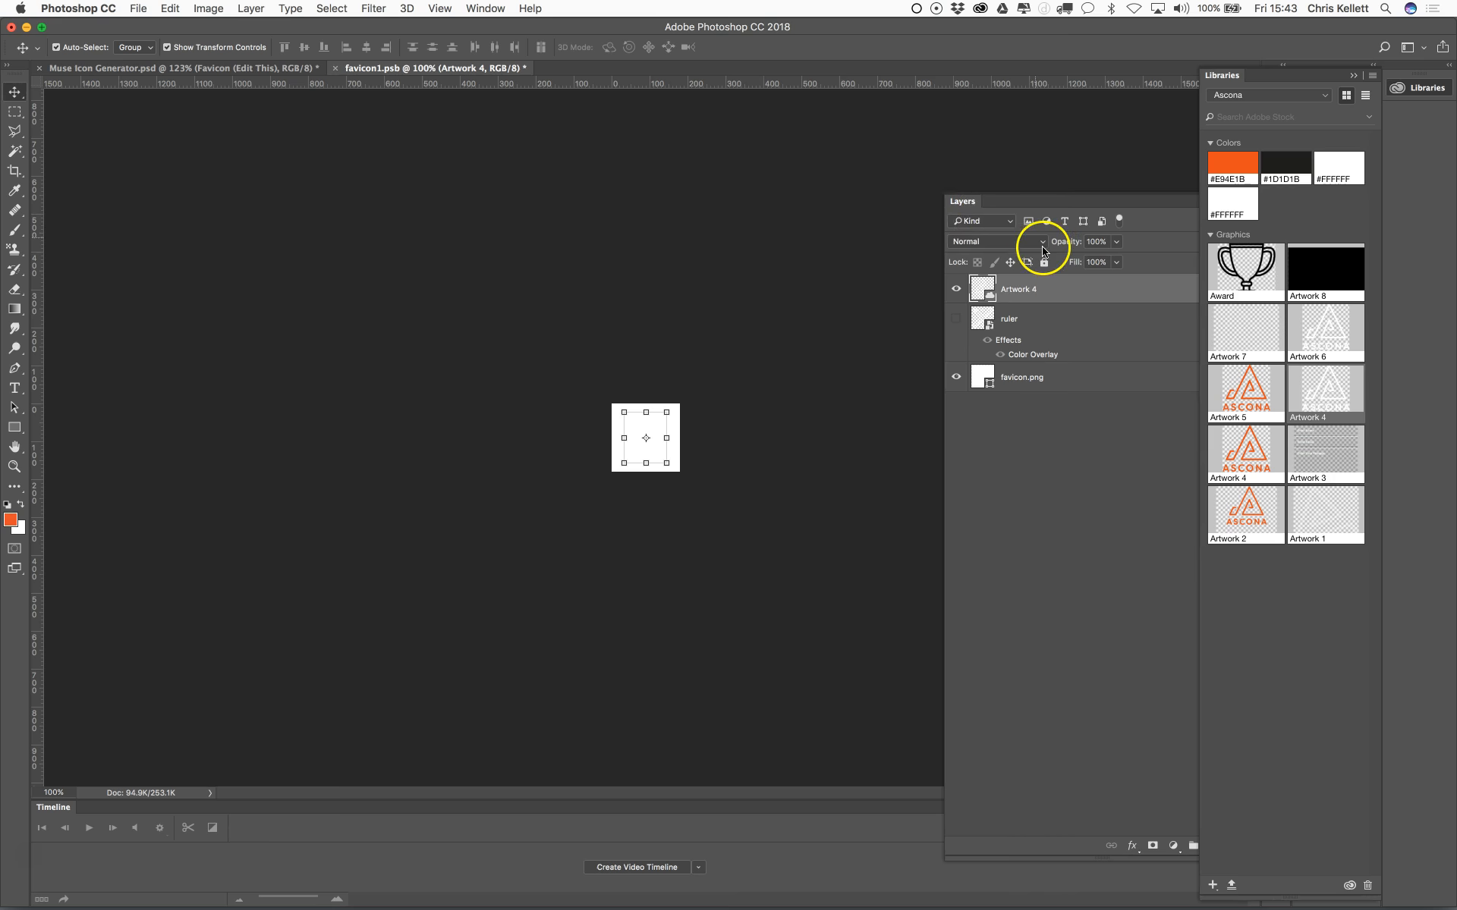
Apply a Color Overlay in orange ff4200 to the Artwork 4 layer.
double_click(1076, 293)
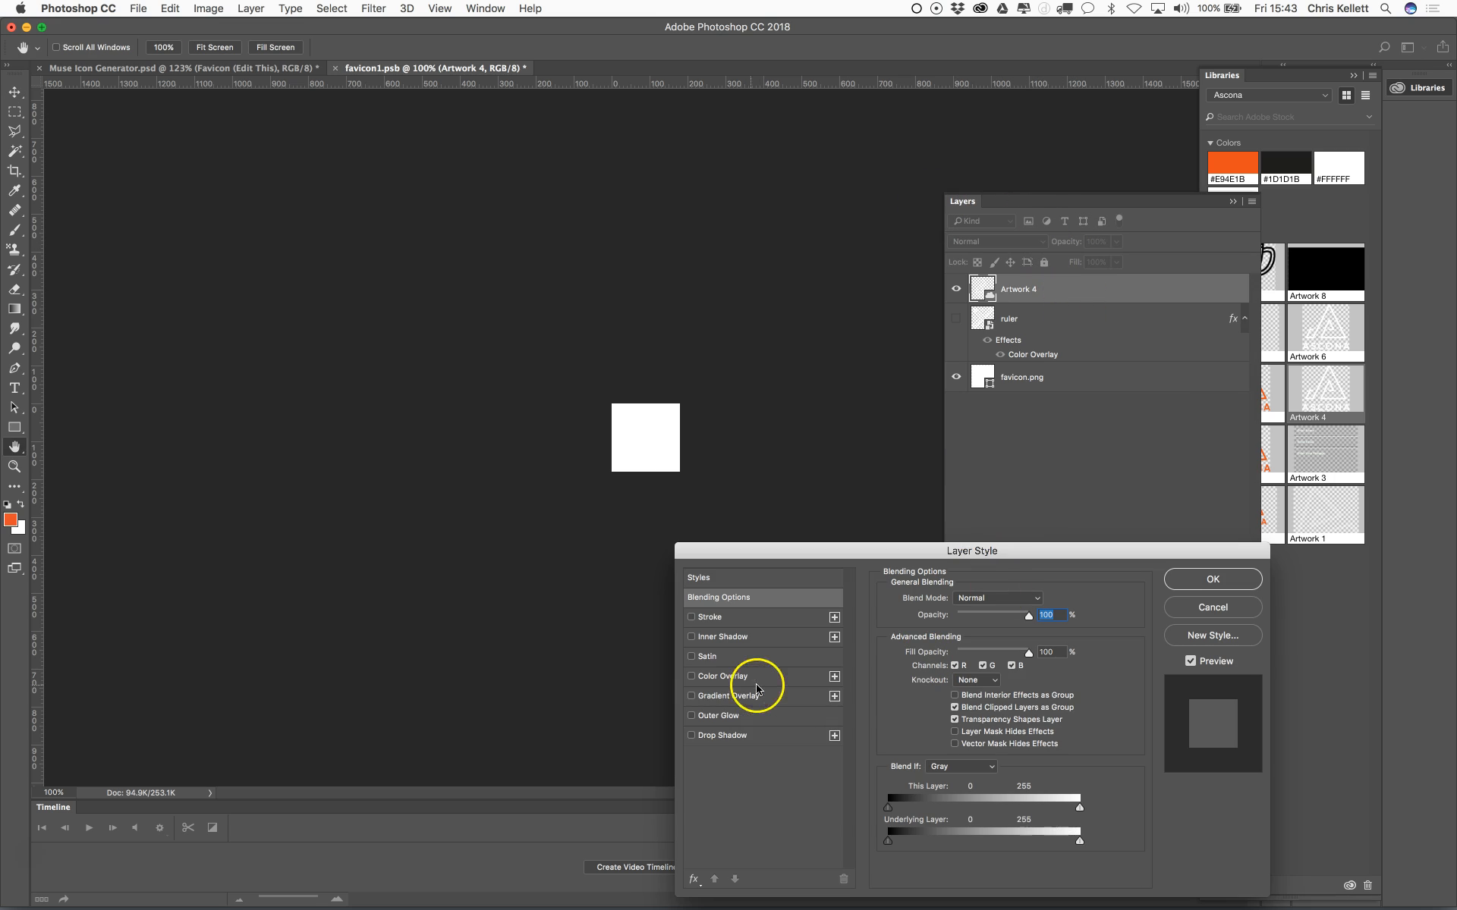
click(709, 676)
click(1038, 600)
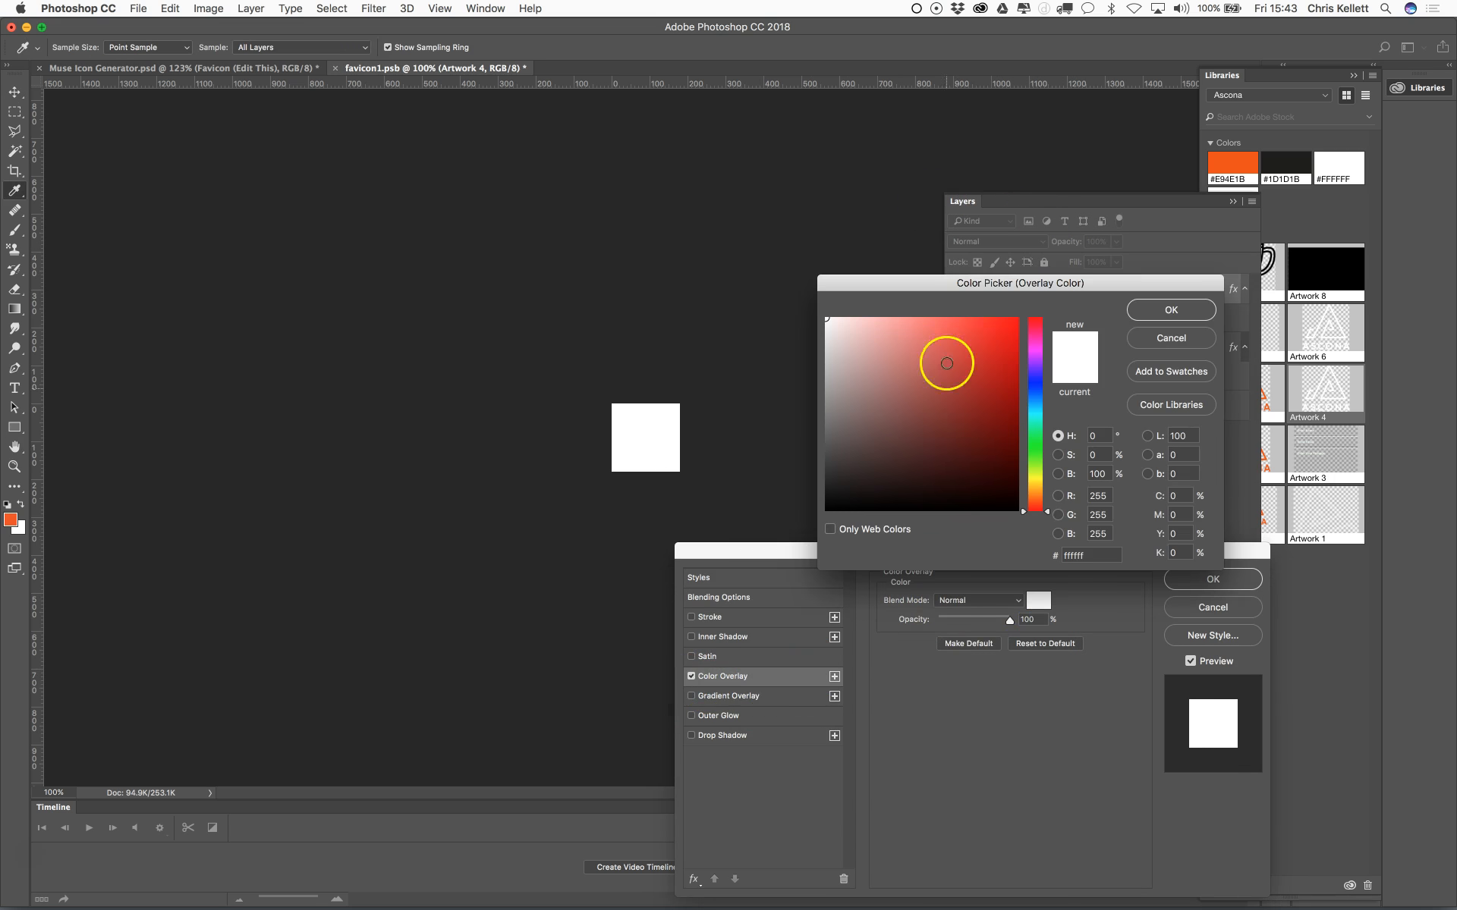
click(992, 376)
click(1021, 492)
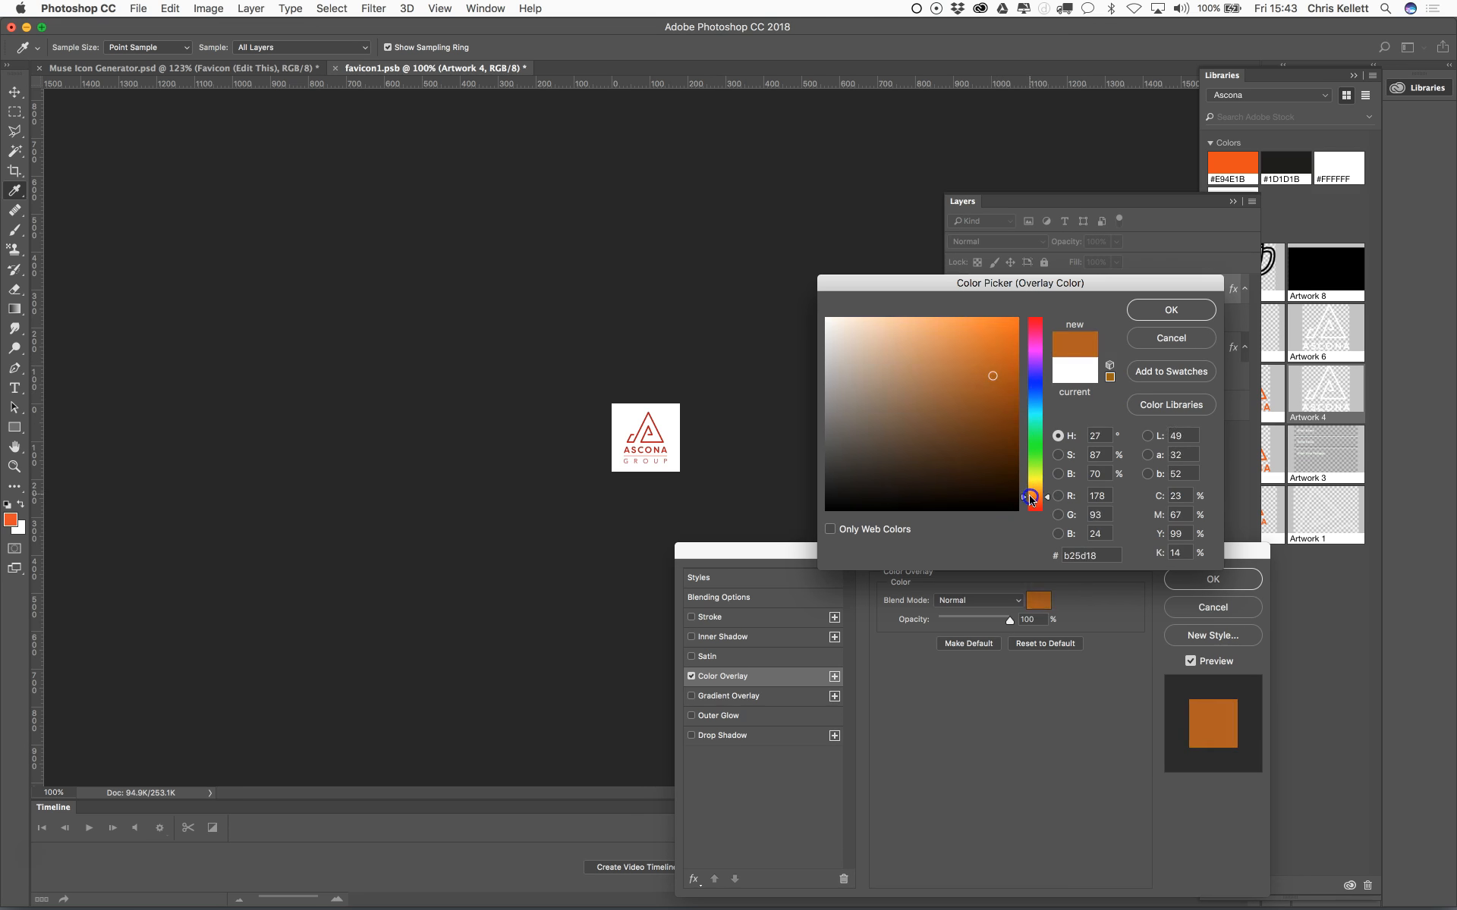
drag(1044, 494, 1044, 503)
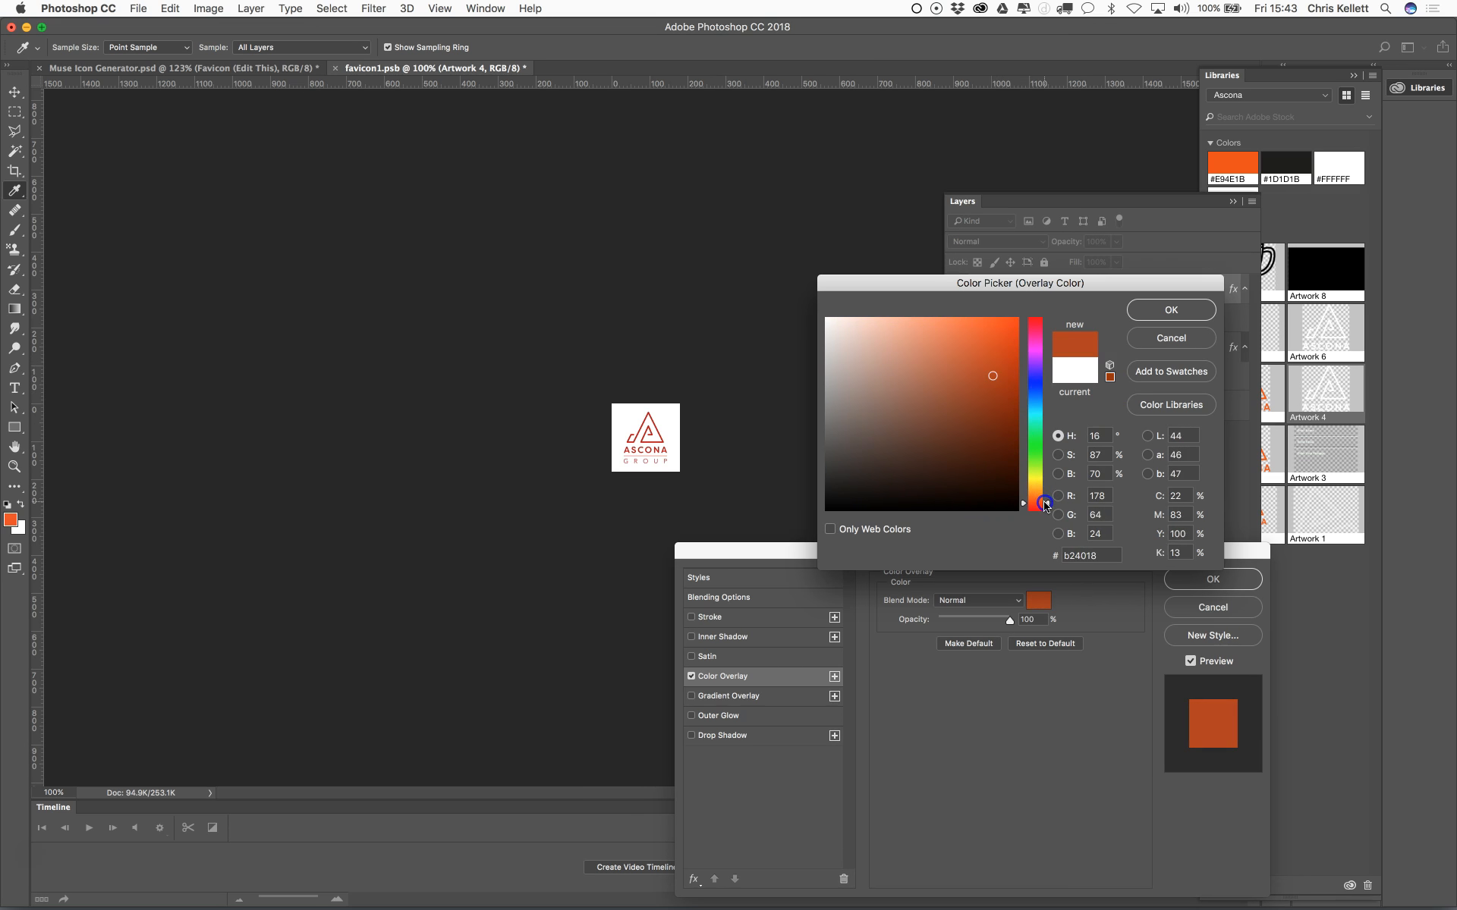
drag(992, 352, 1014, 320)
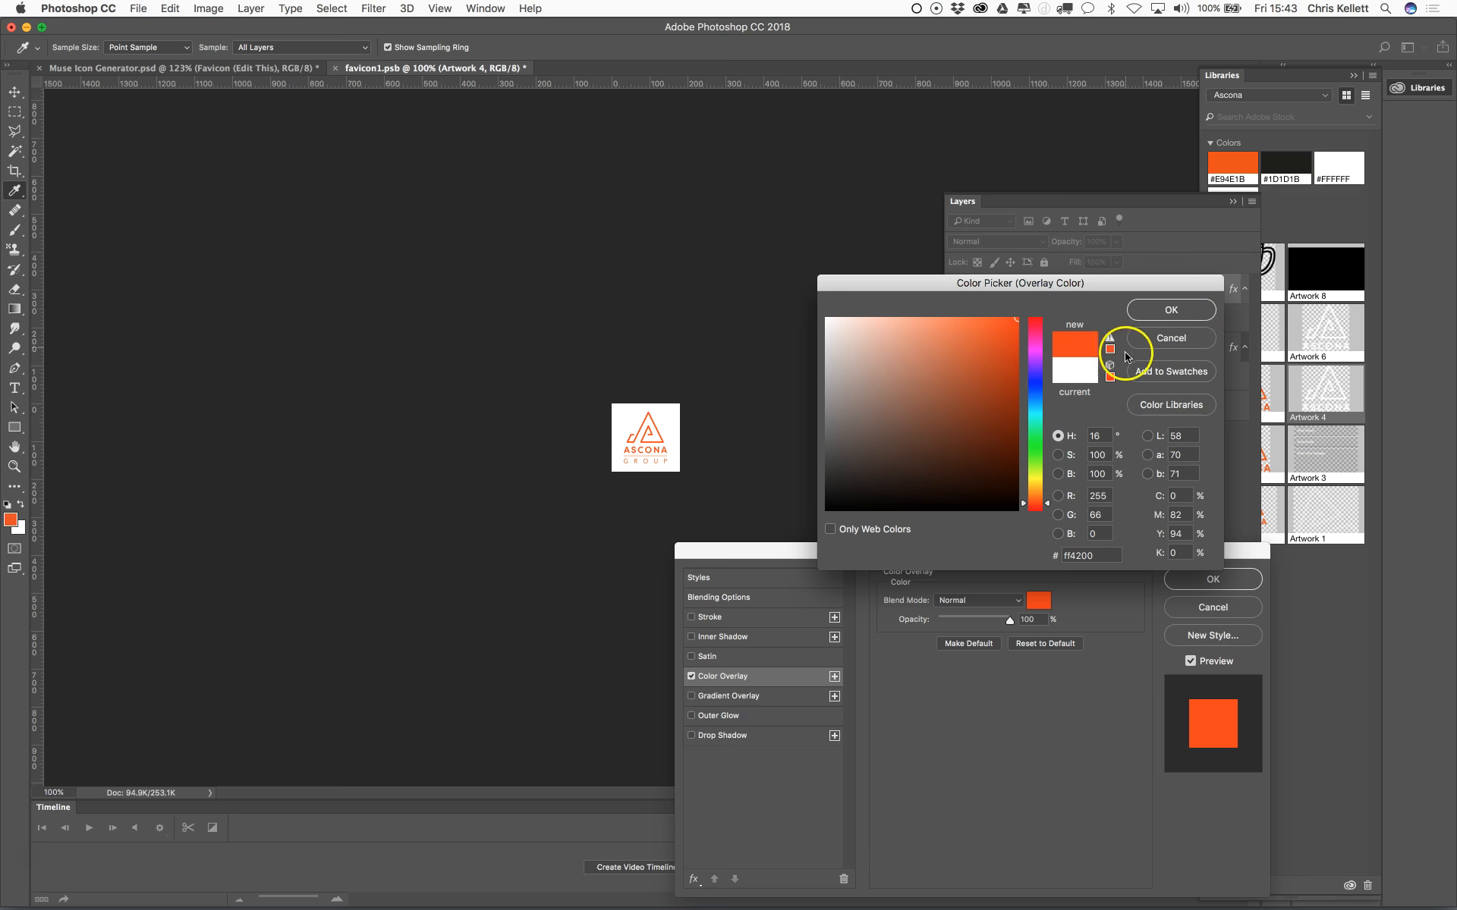
click(1168, 309)
key(h)
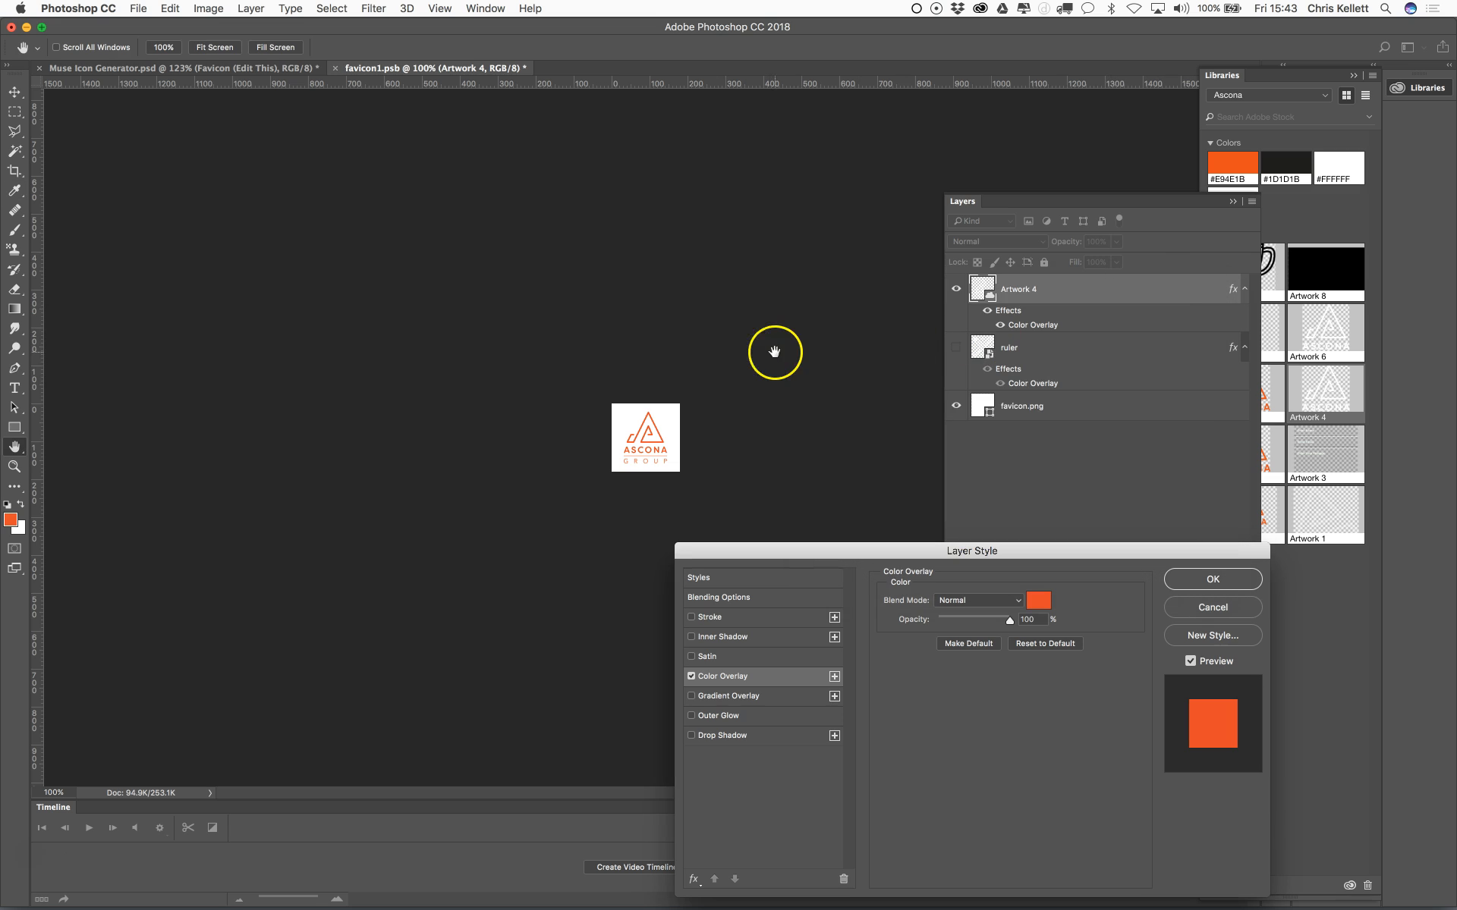
click(1213, 579)
key(v)
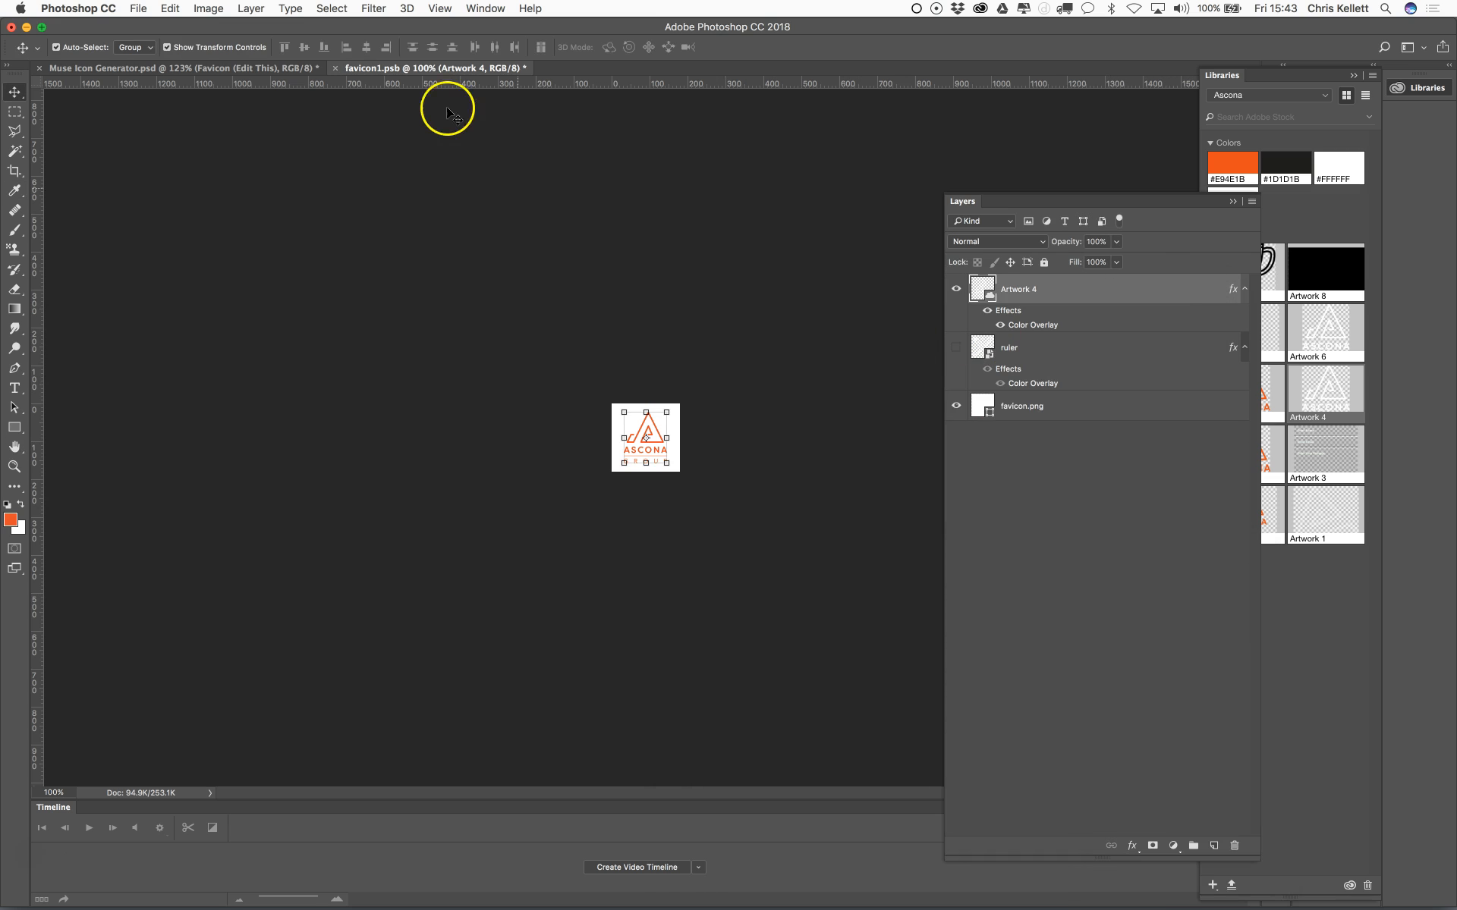
Save and close favicon1.psb, and deselect the Favicon layer in the main document.
click(336, 68)
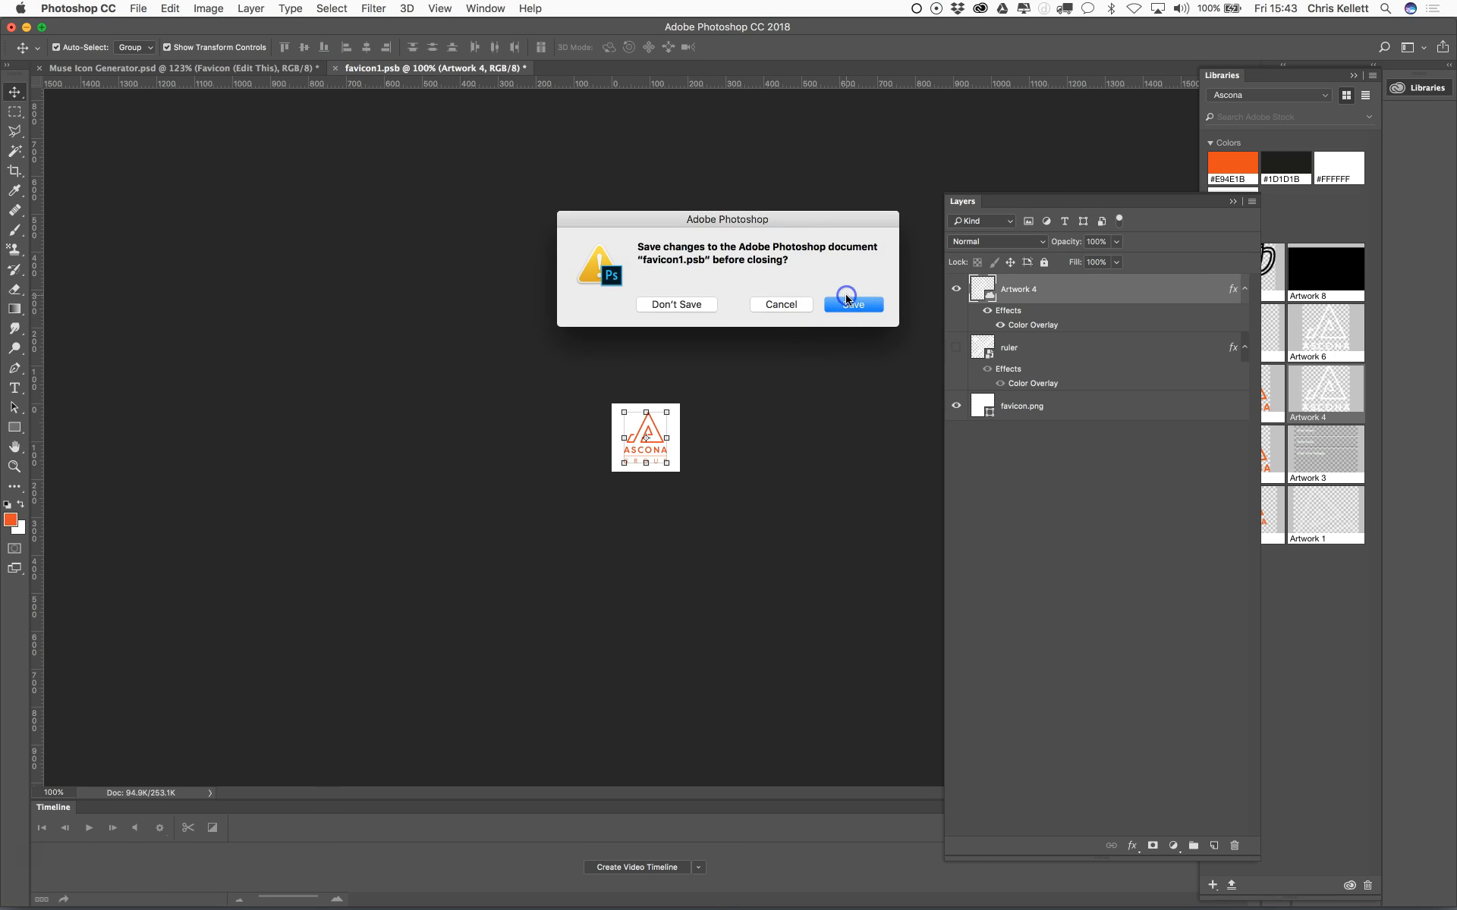
click(847, 298)
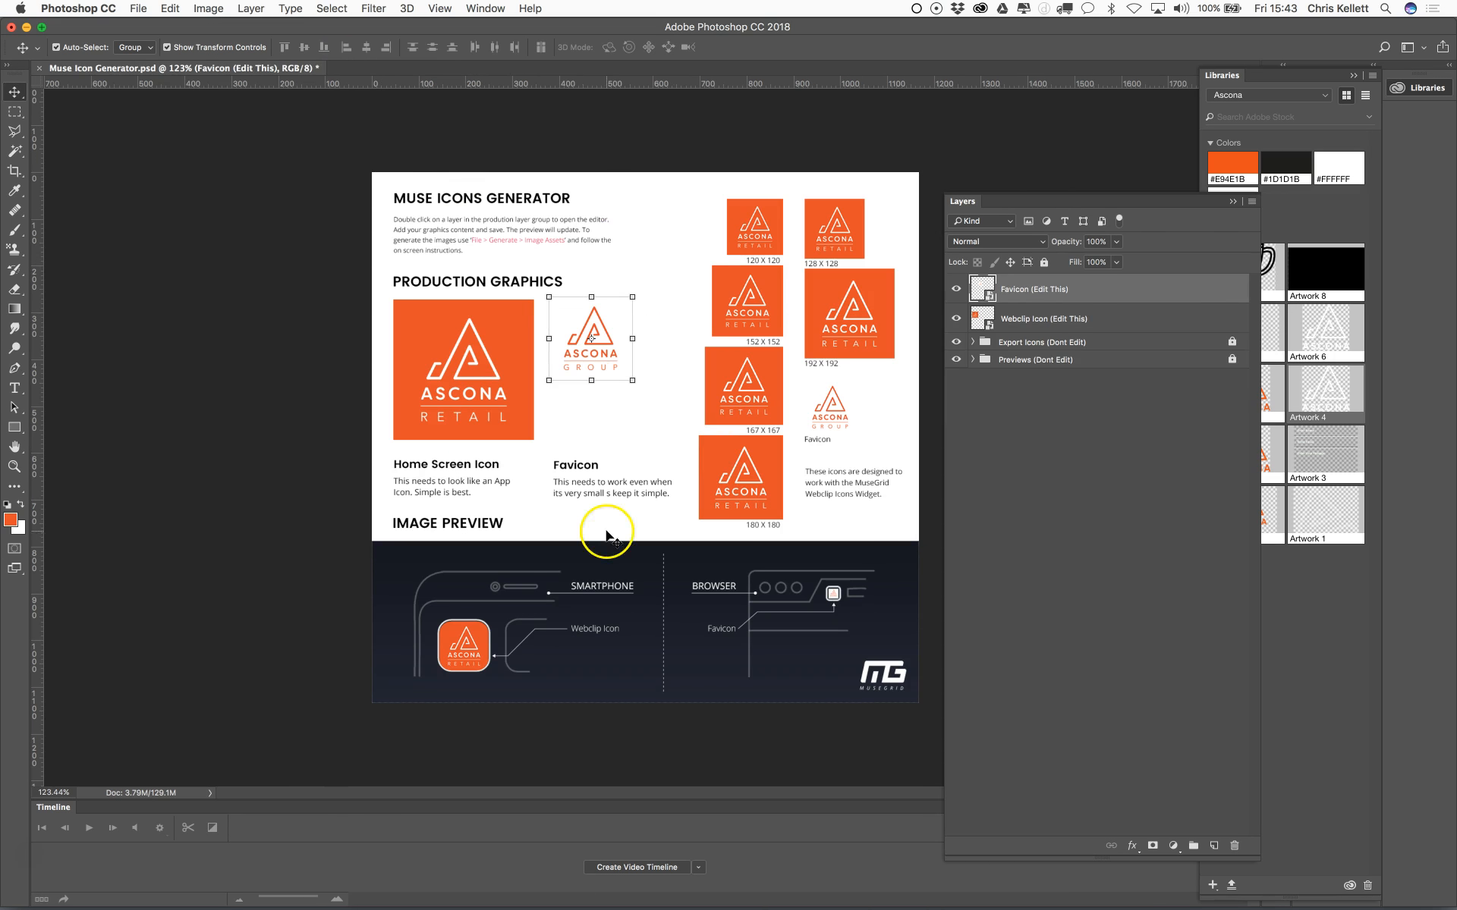
click(244, 152)
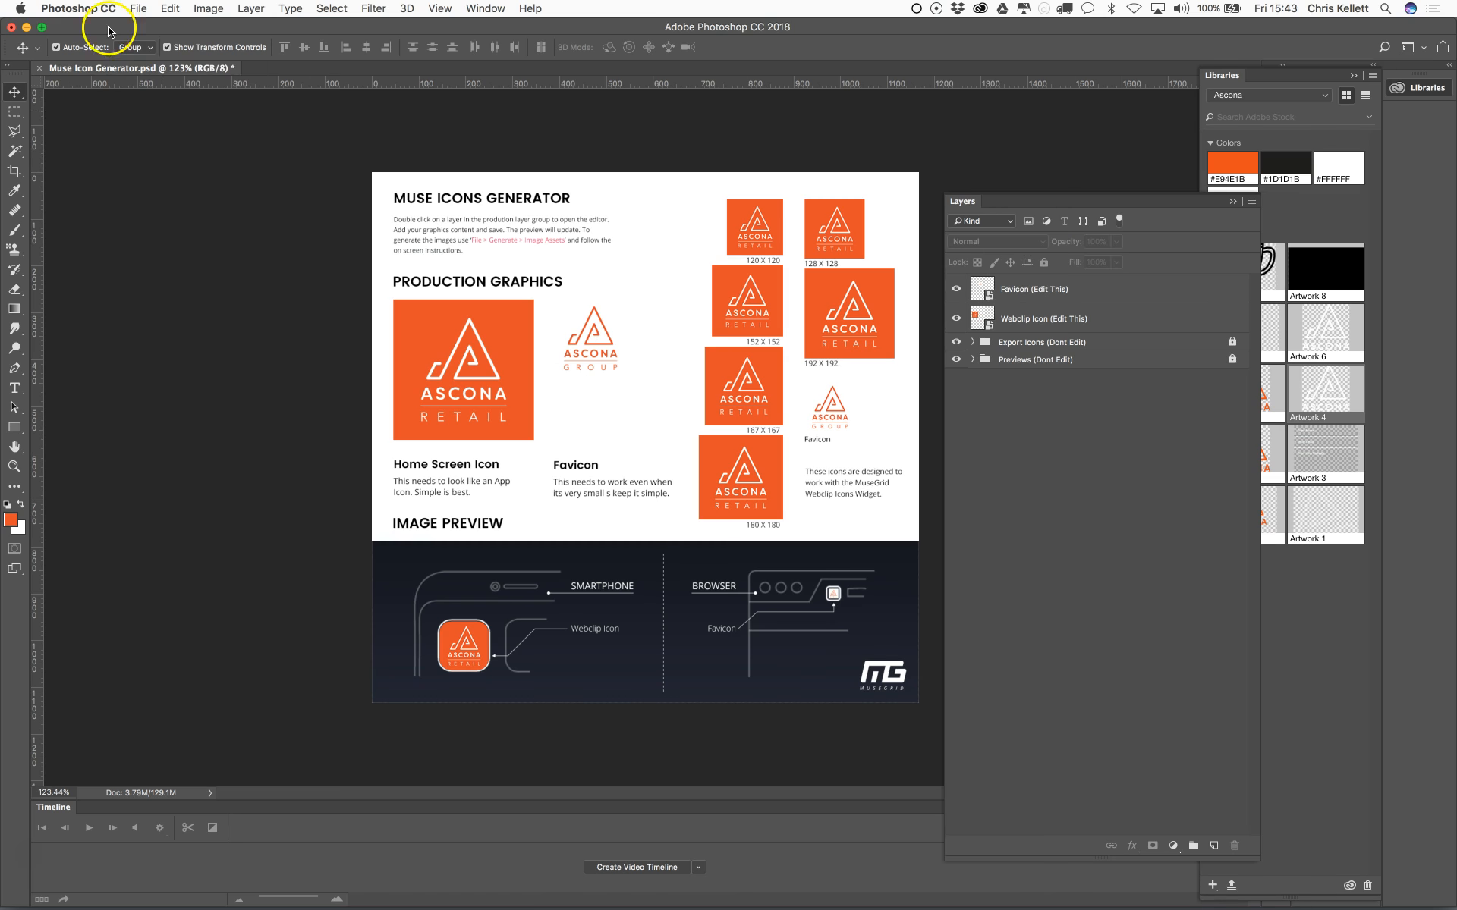
Save the document as Muse Icon Generator.psd in the Ascona folder of Creative Cloud Files.
click(138, 8)
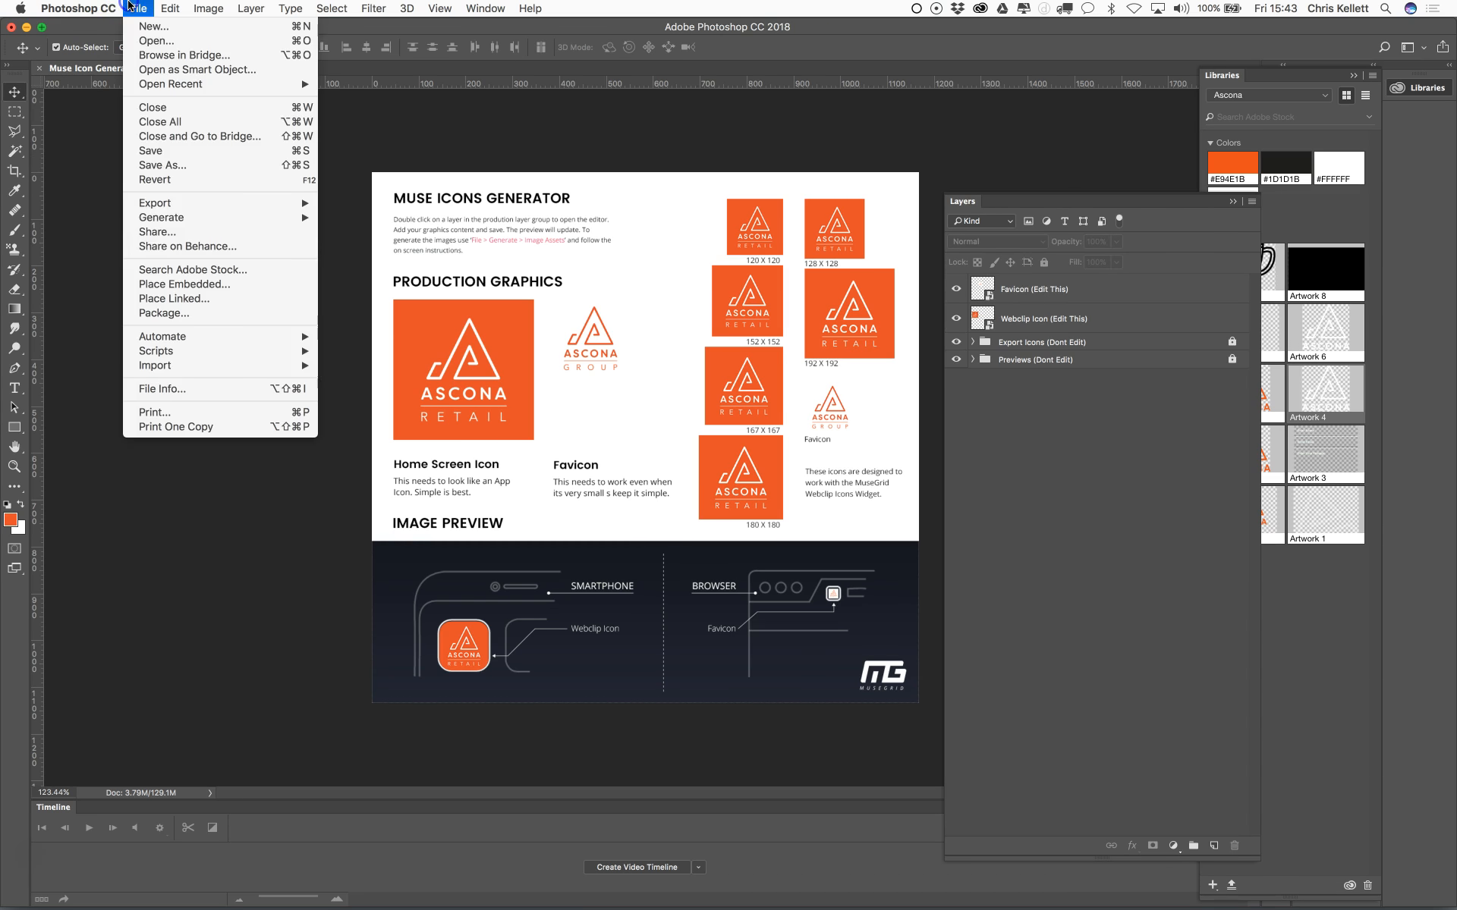
click(190, 167)
click(768, 158)
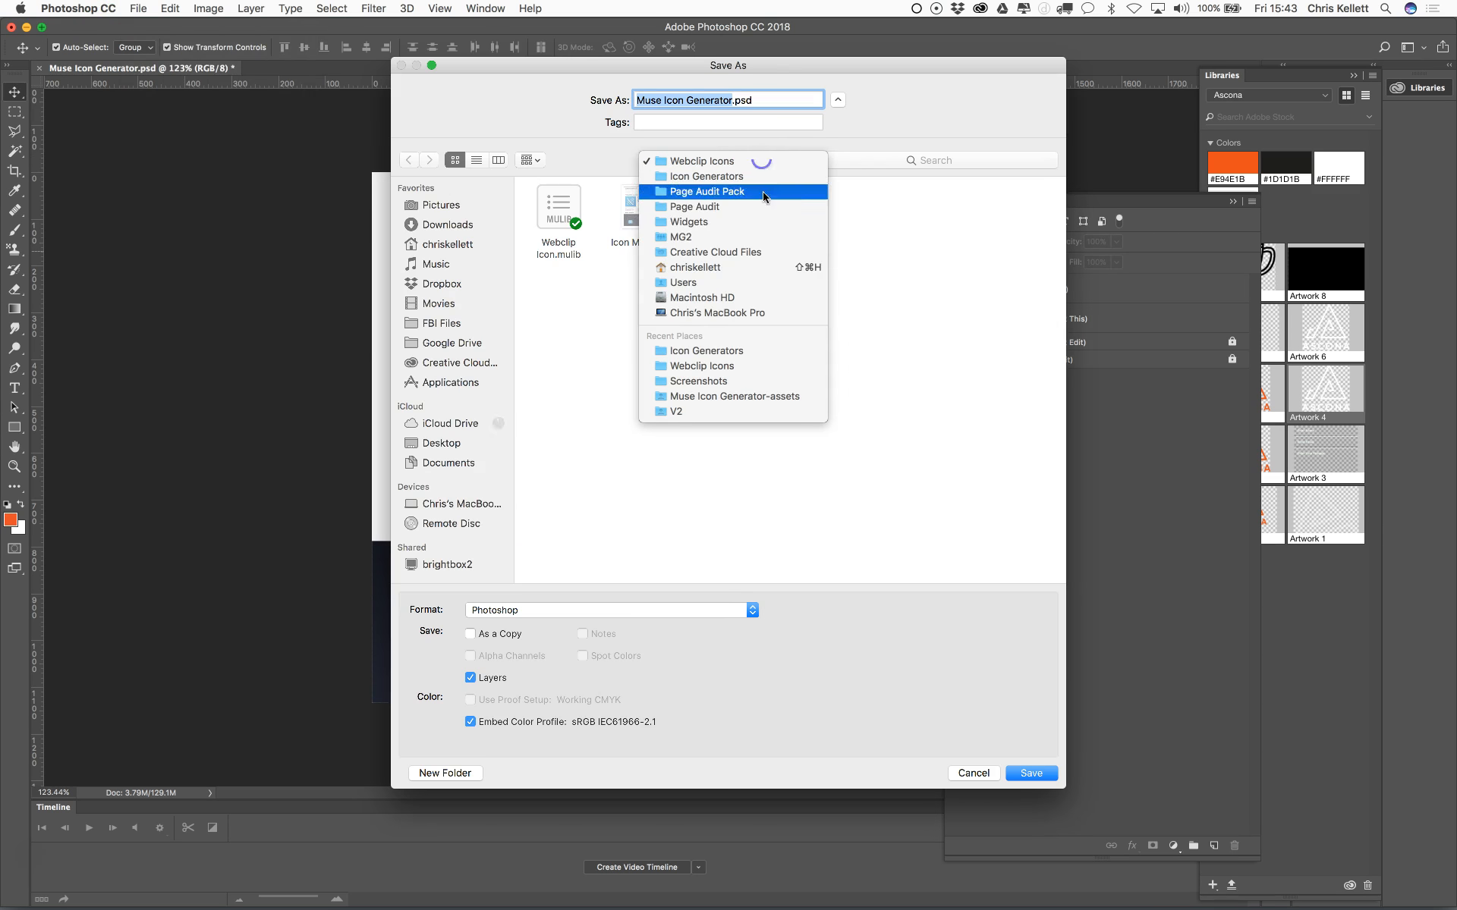
click(541, 337)
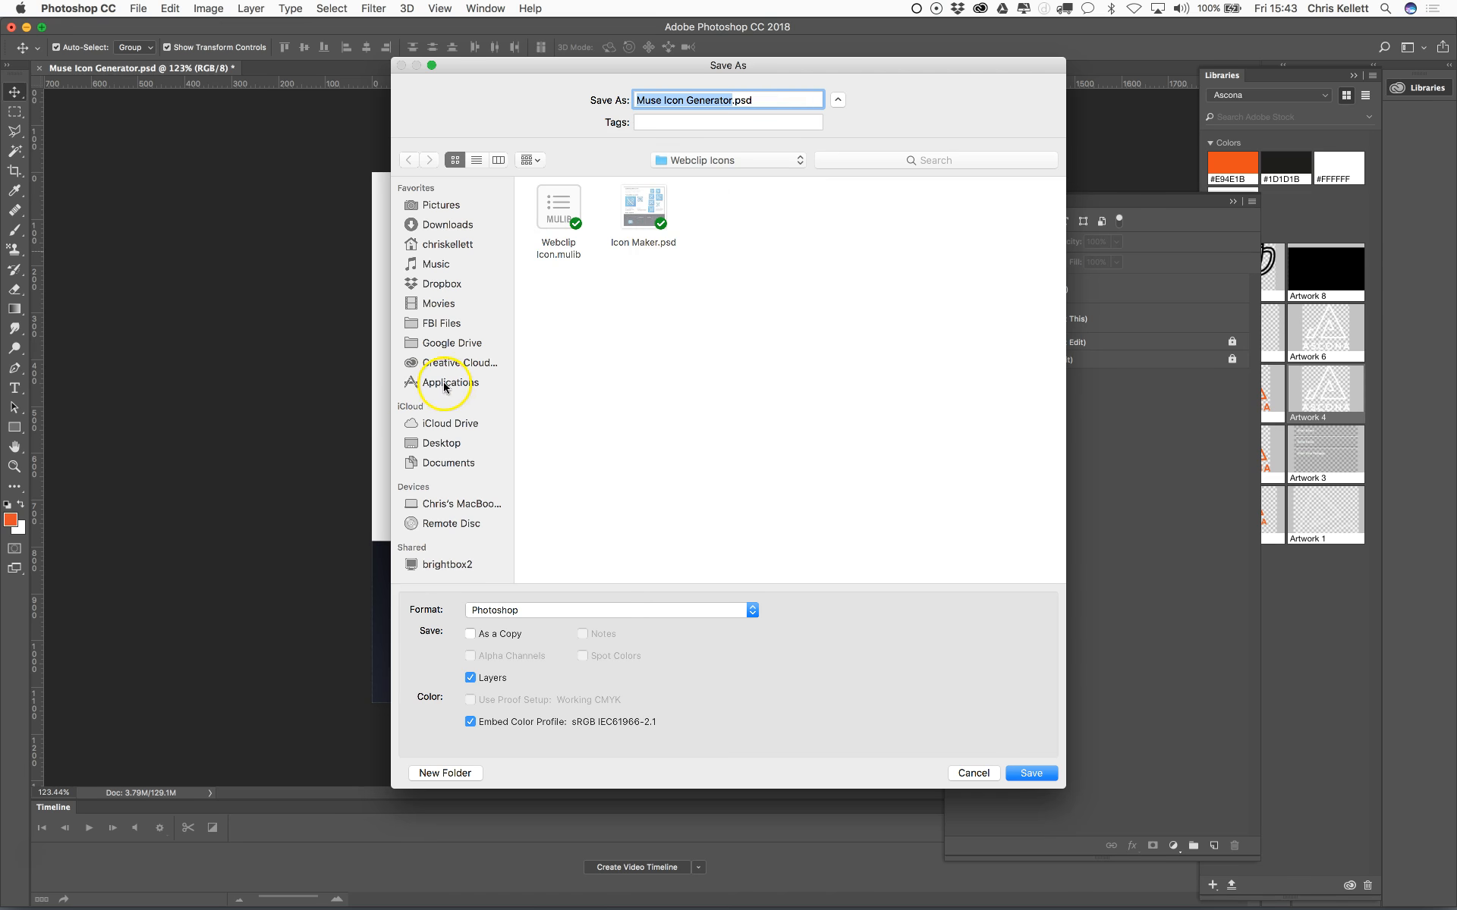
click(449, 362)
double_click(657, 210)
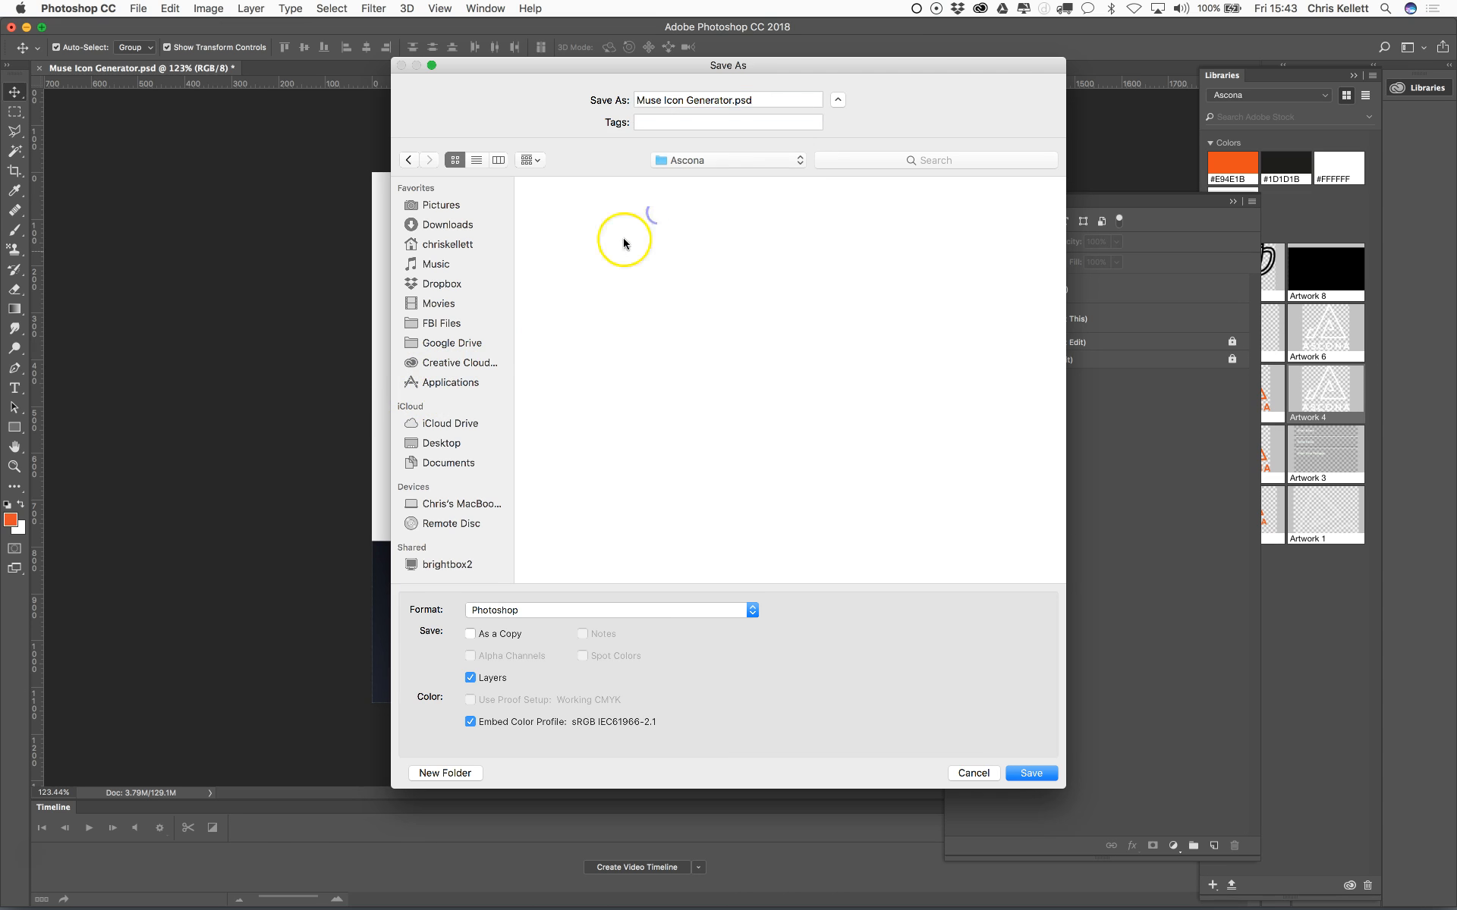
click(1036, 773)
click(821, 317)
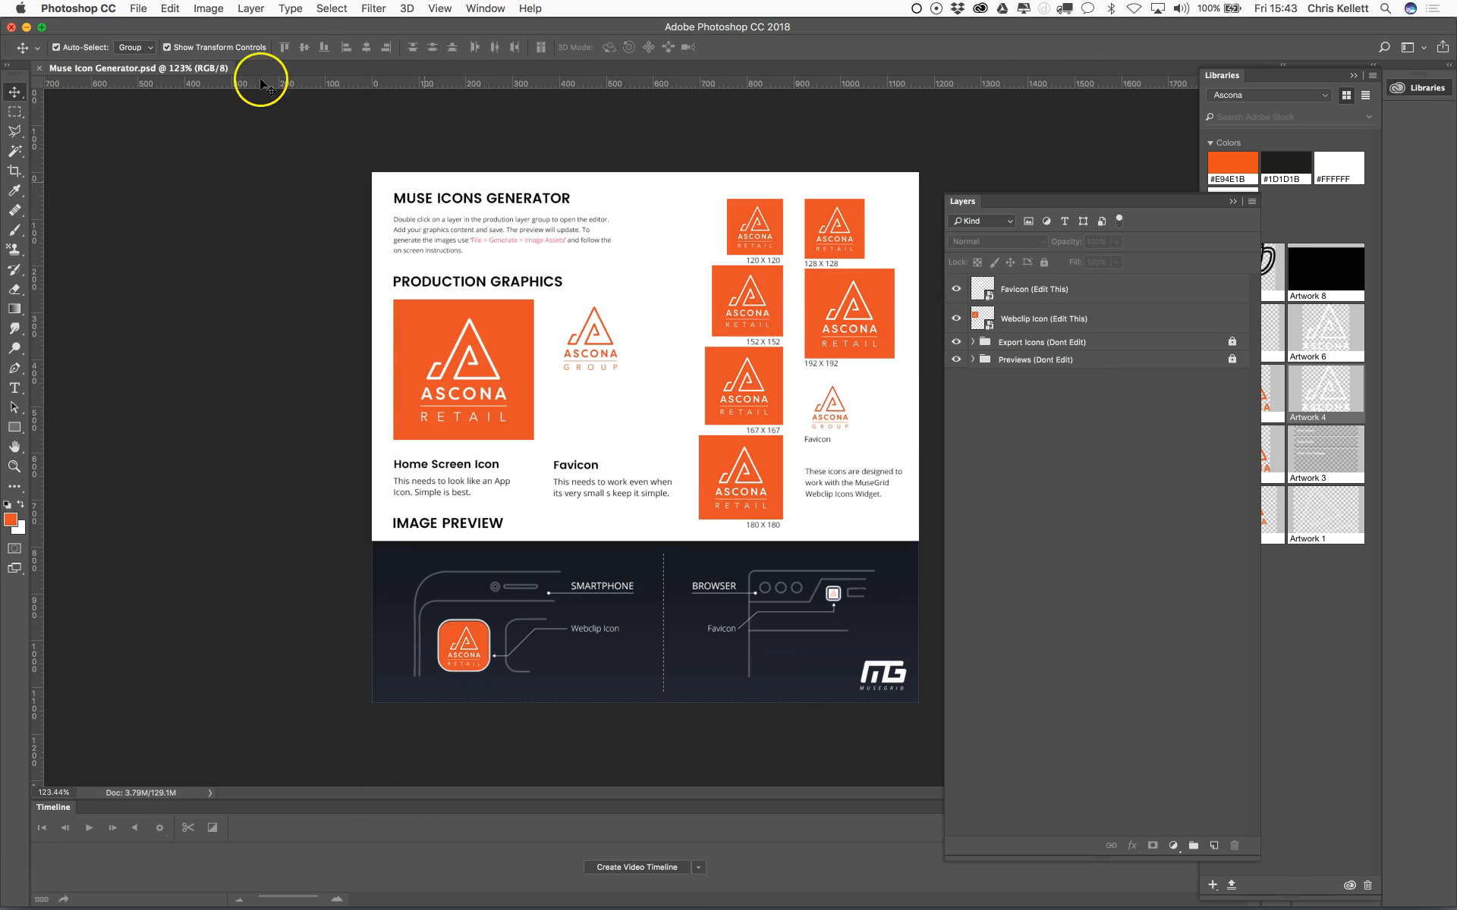
Turn on image asset generation for the document and save it.
click(139, 9)
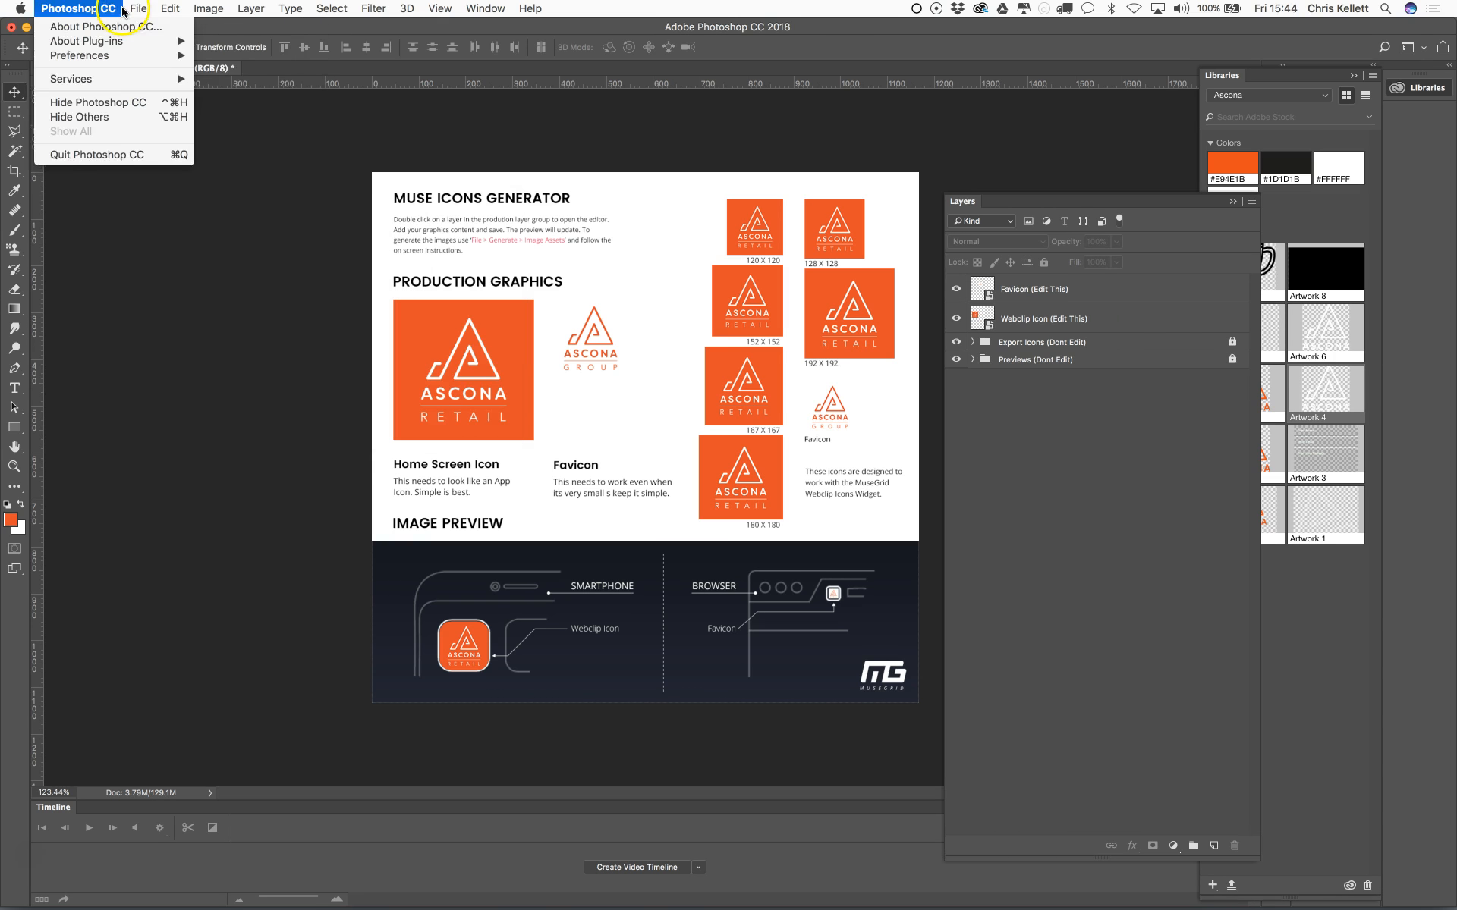
mouse_move(202, 217)
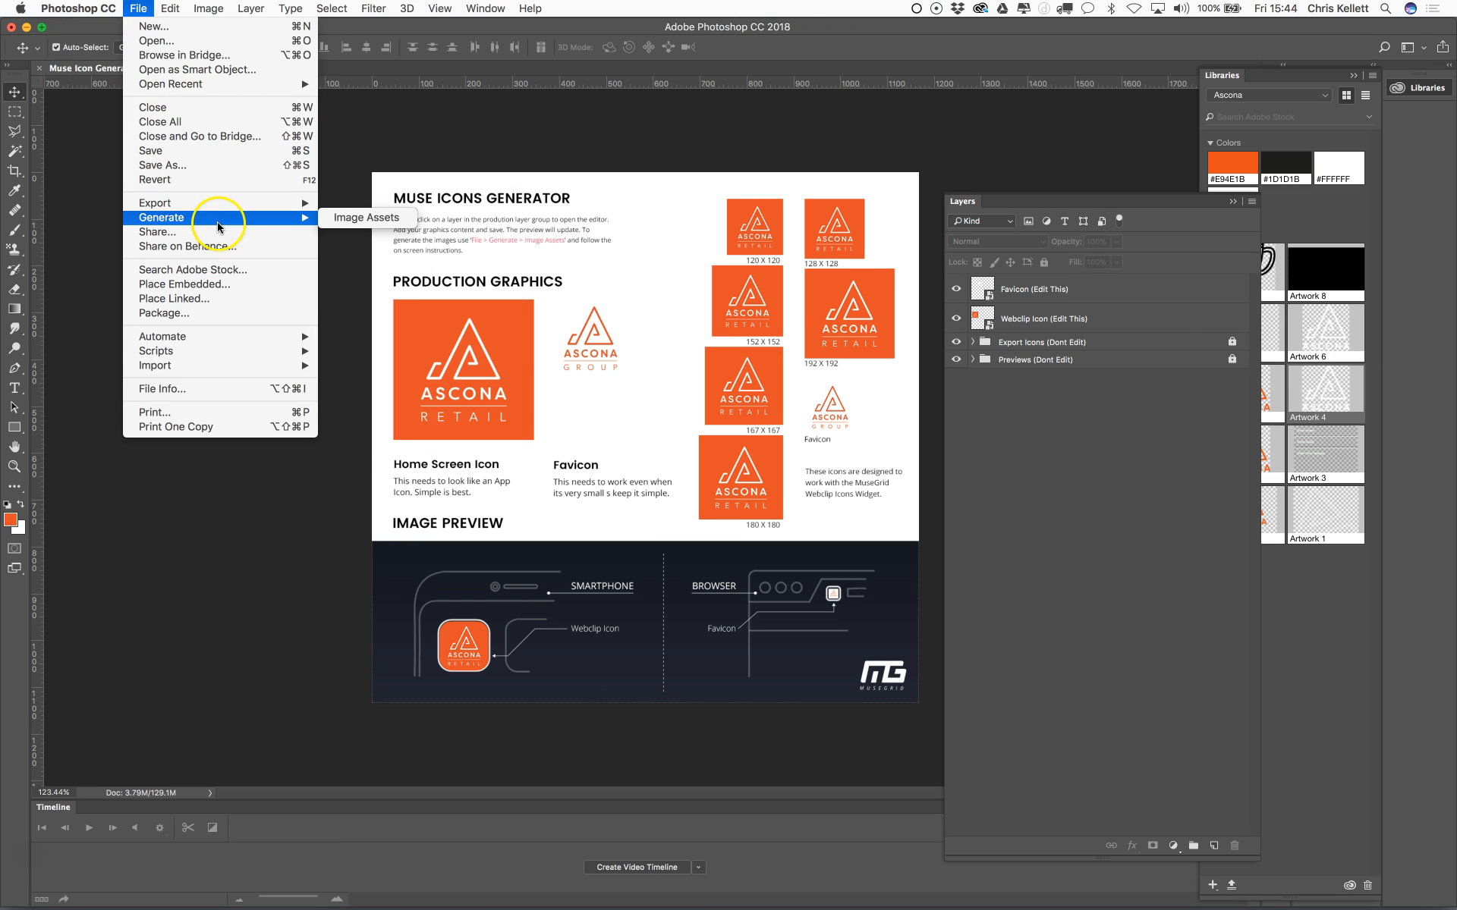
click(337, 219)
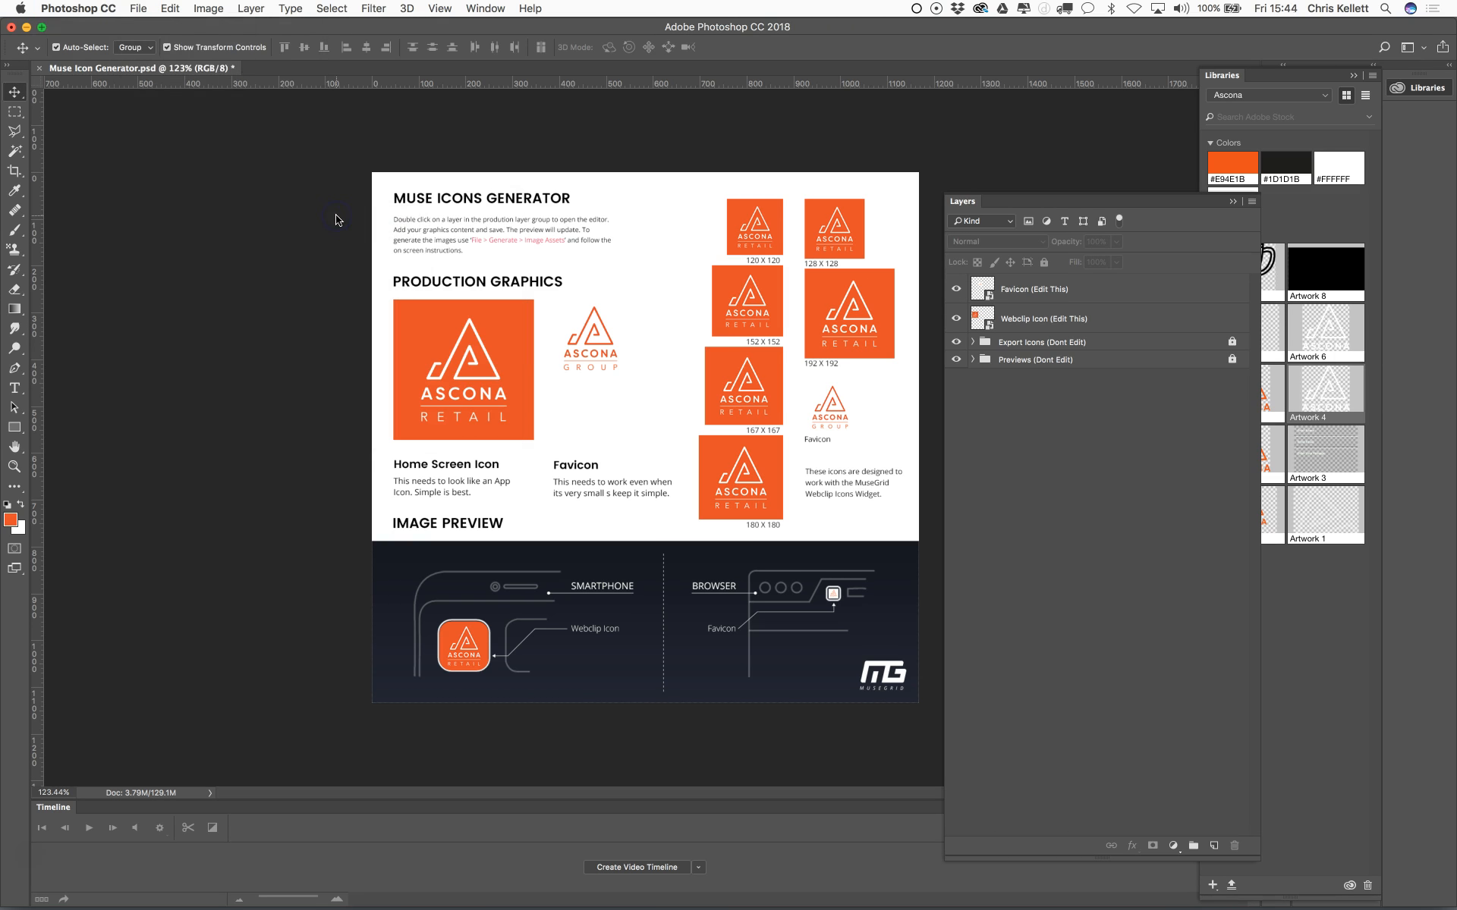
click(138, 8)
click(152, 149)
Switch to Finder and open the Muse Icon Generator-assets folder inside the Ascona folder to check the exported icons.
click(980, 8)
click(925, 364)
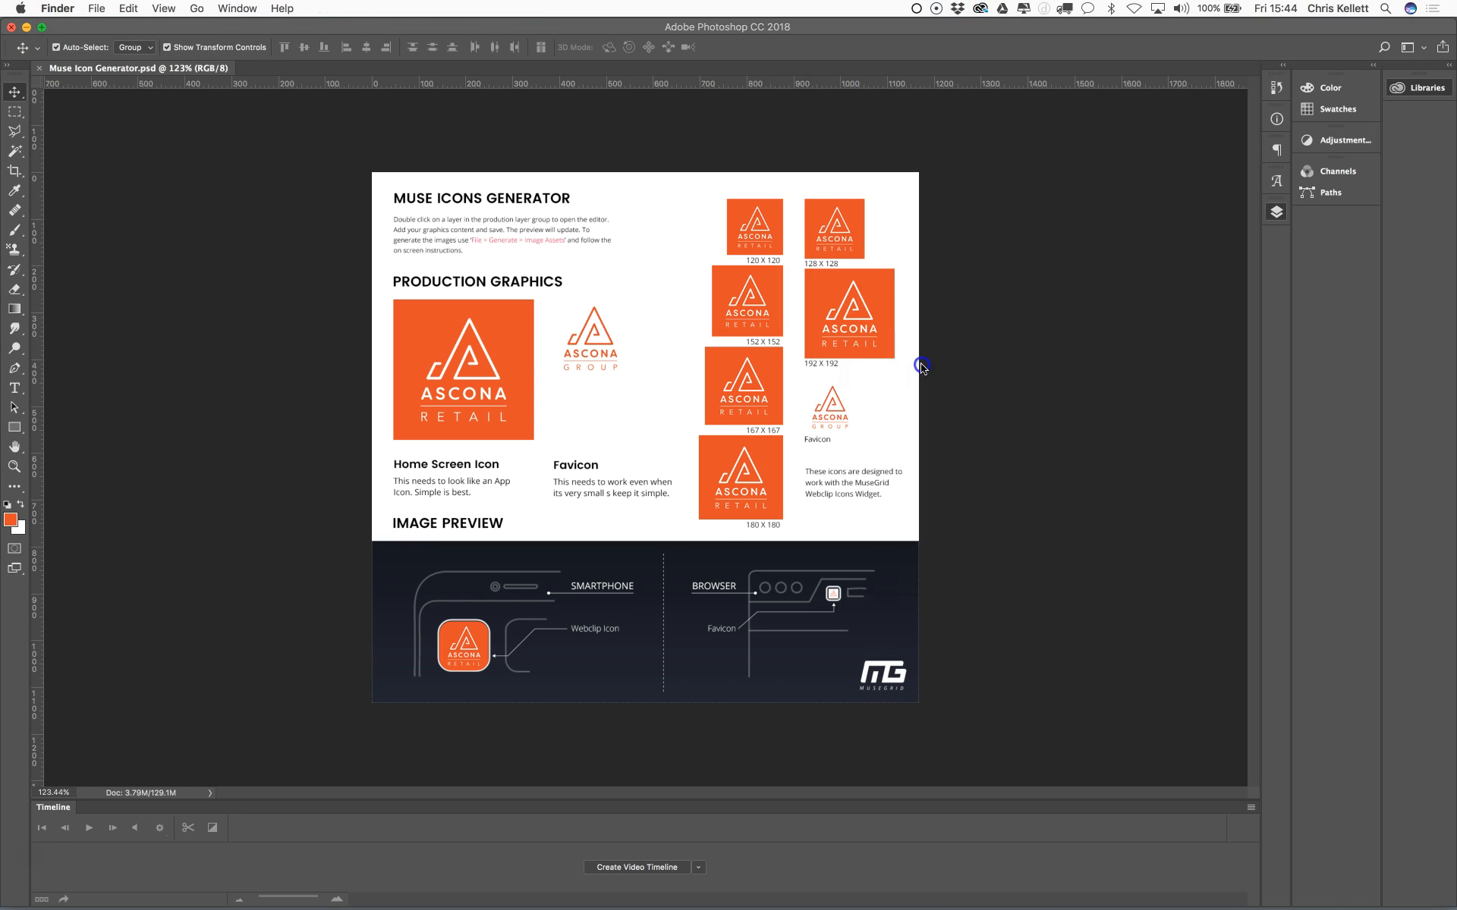
double_click(457, 117)
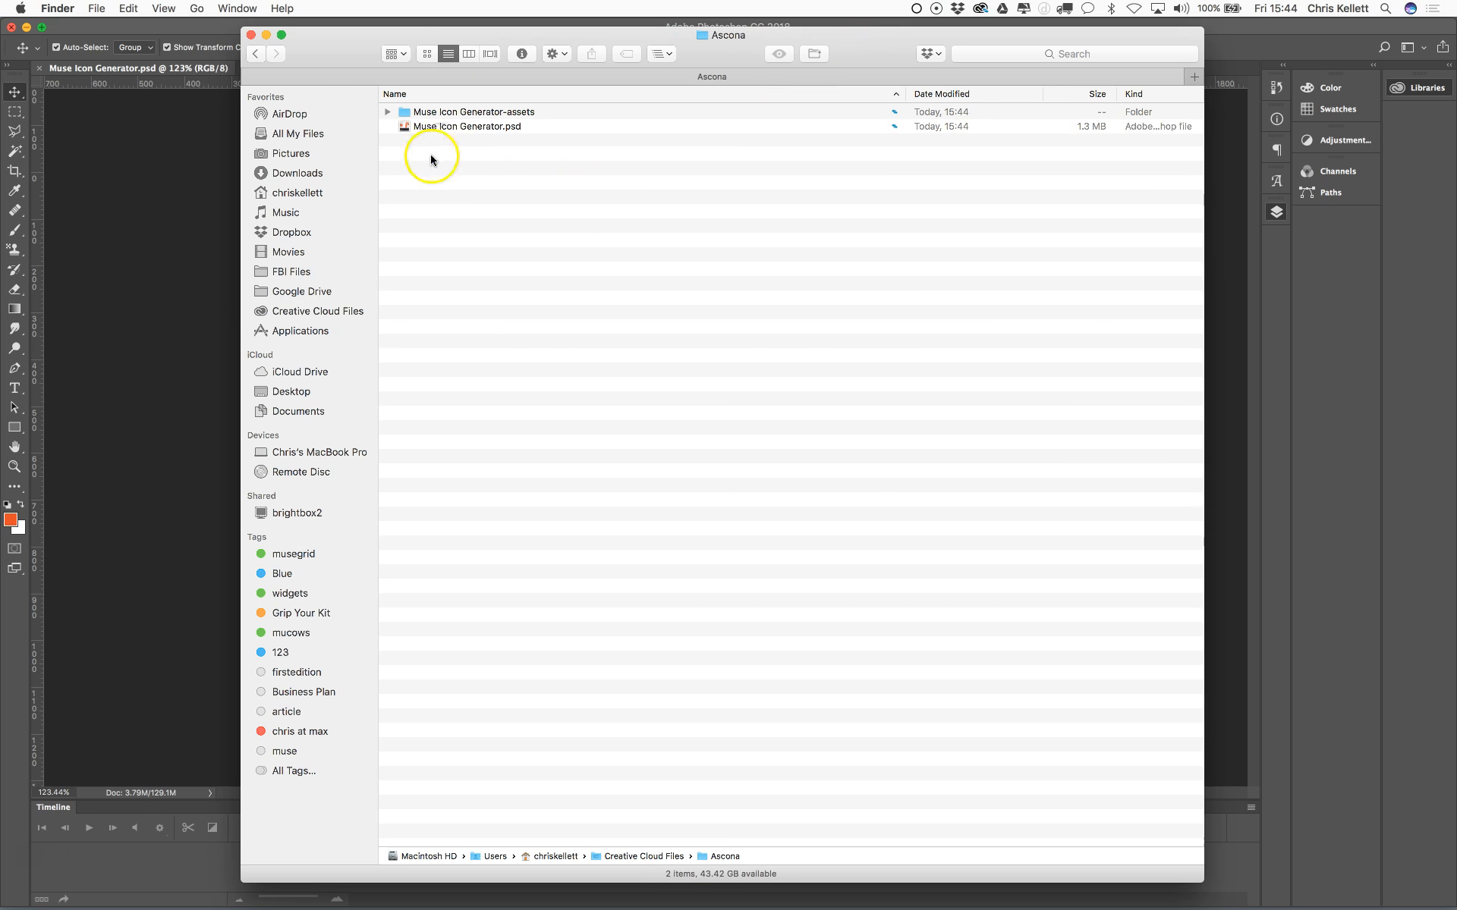
double_click(481, 110)
click(398, 54)
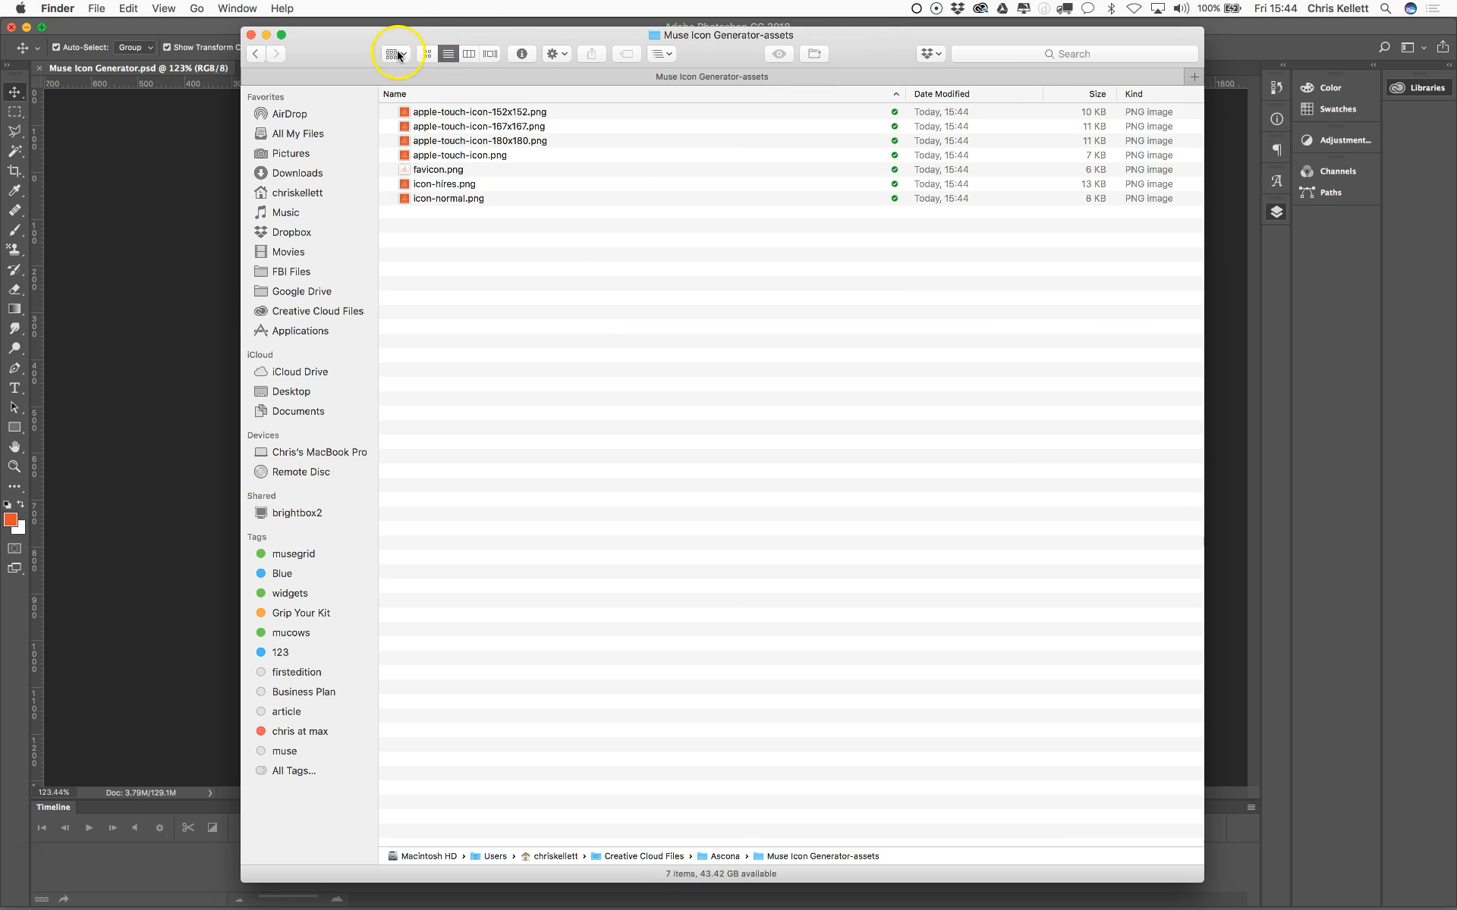
View the exported icons as thumbnails, and switch to Adobe Muse by minimizing Photoshop and closing the Finder window.
click(433, 54)
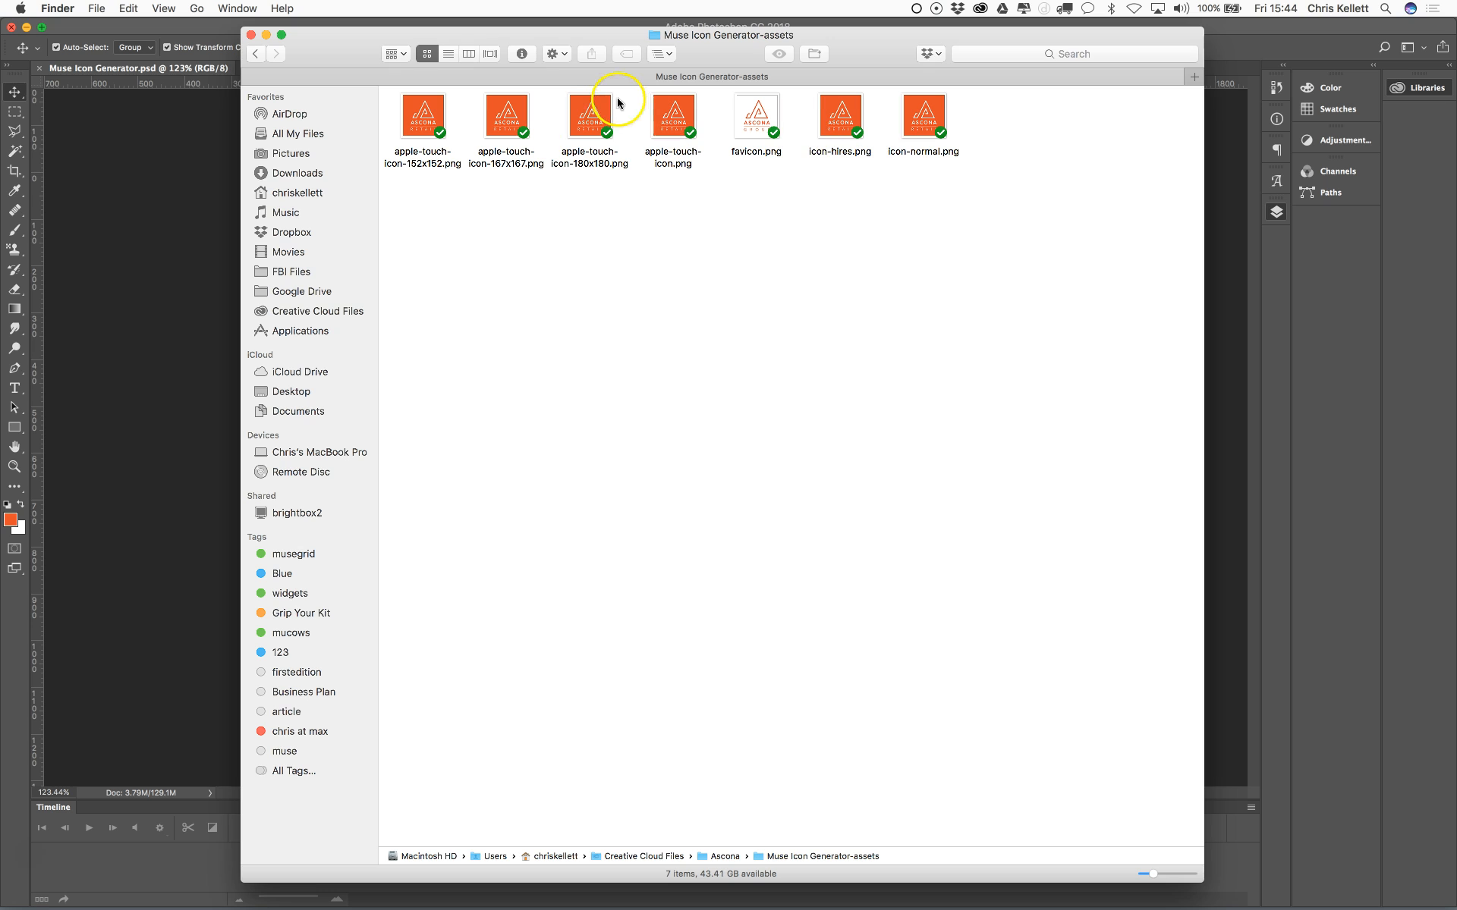
click(166, 266)
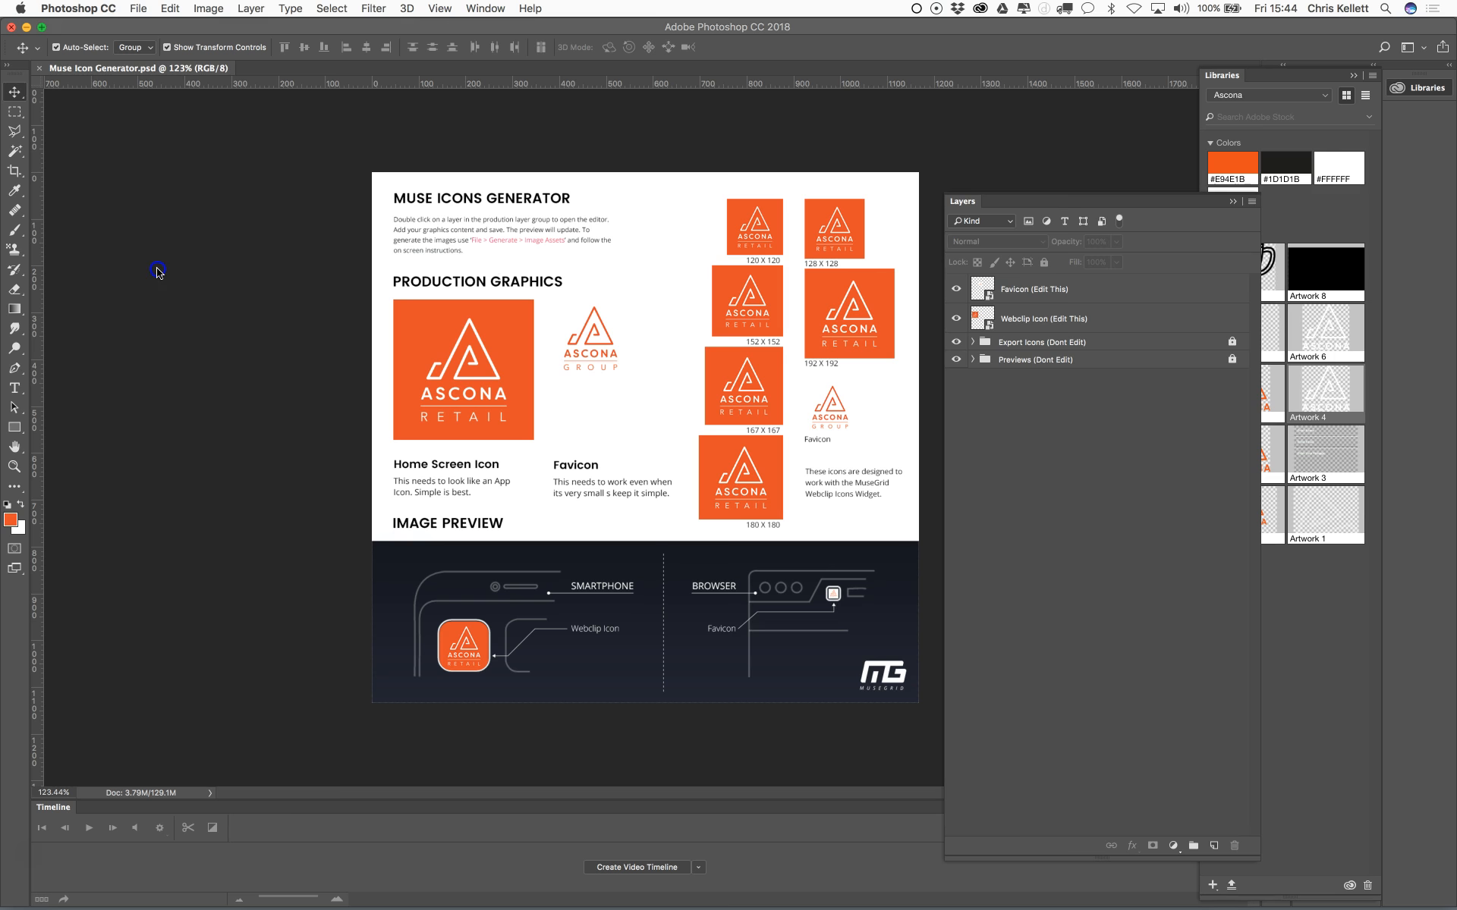
click(26, 28)
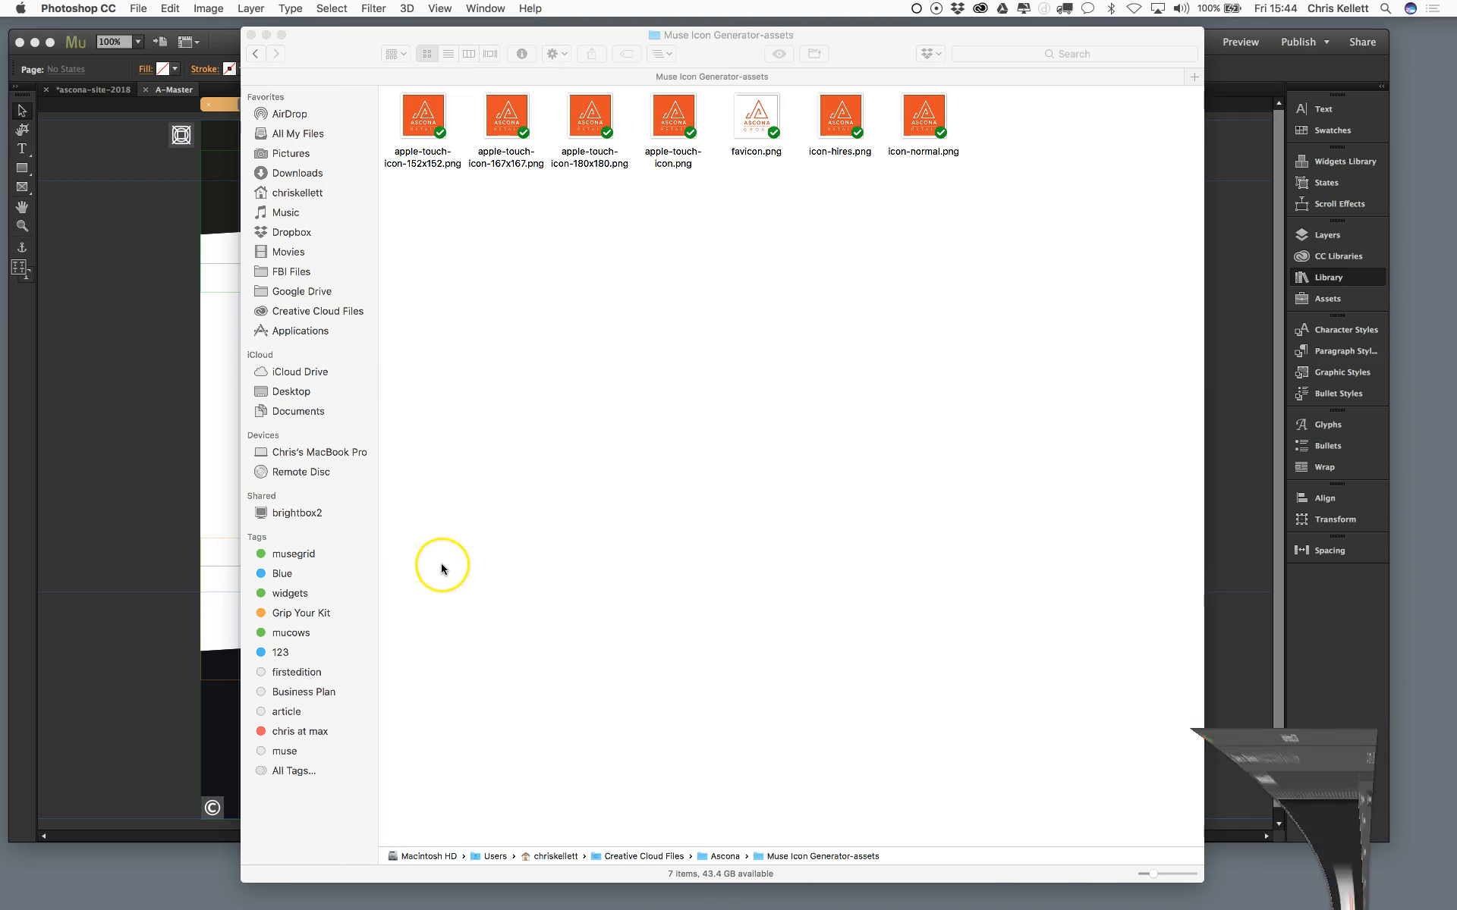
click(249, 34)
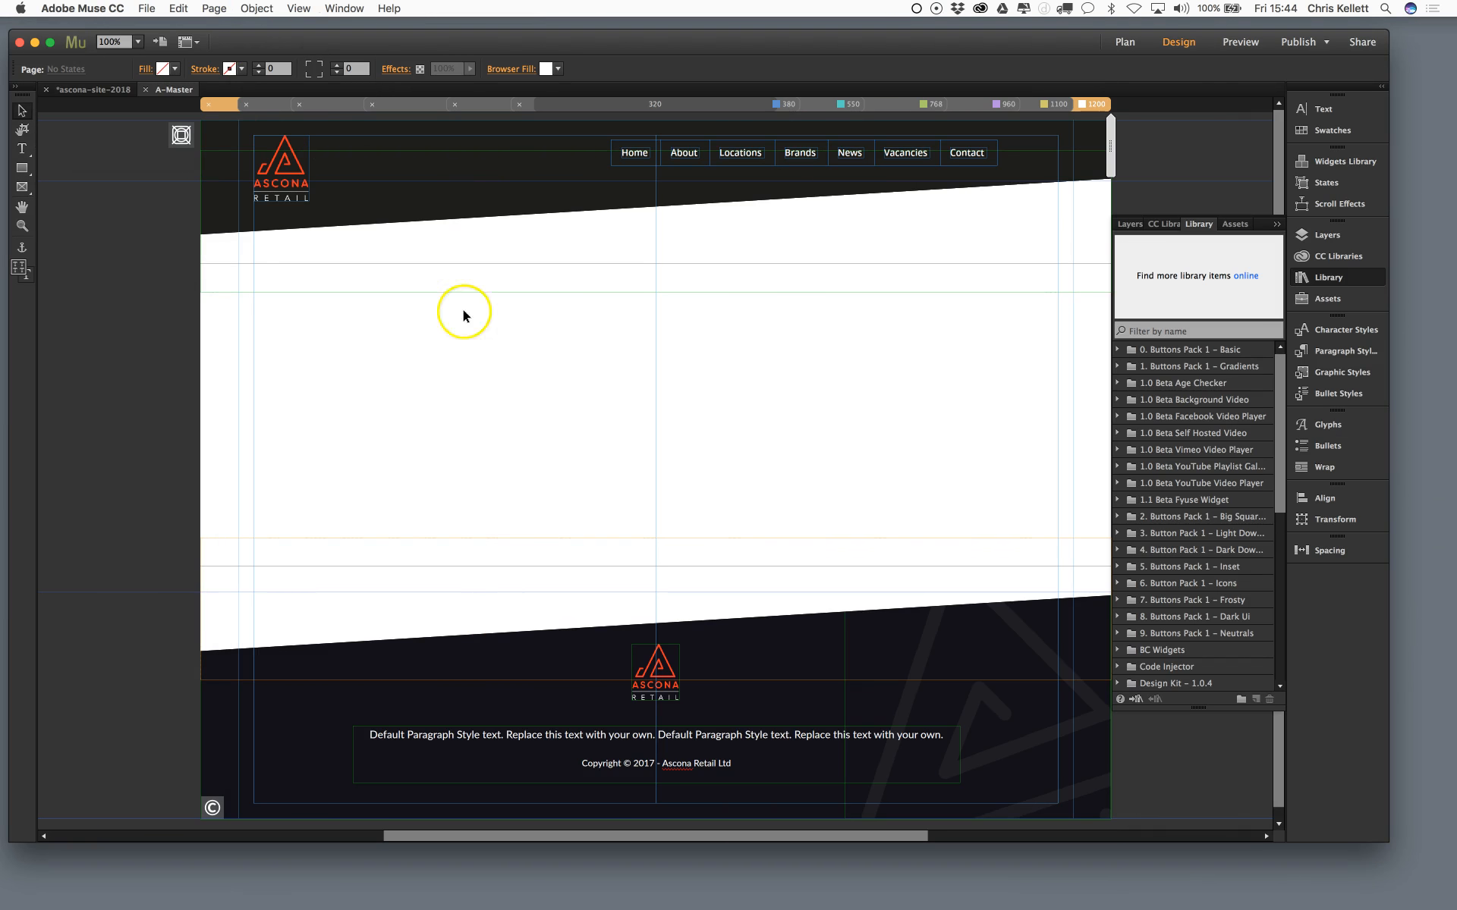
Replace the Webclip Icons Widget beside the A-Master header with a new one from the Webclip Icon library folder, at about X -95, Y 9.
click(181, 135)
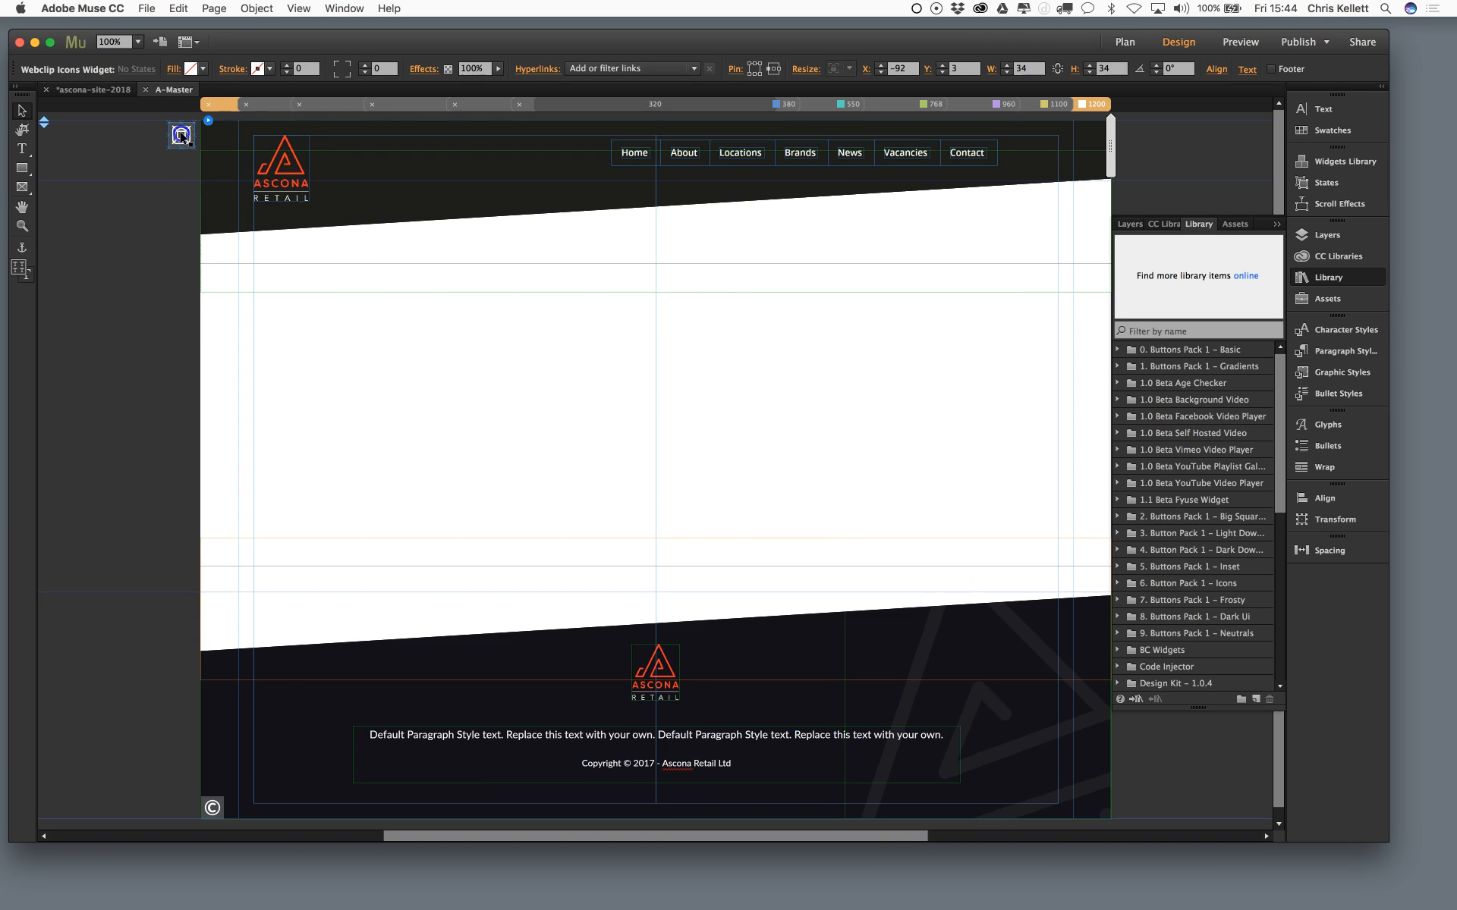
click(572, 295)
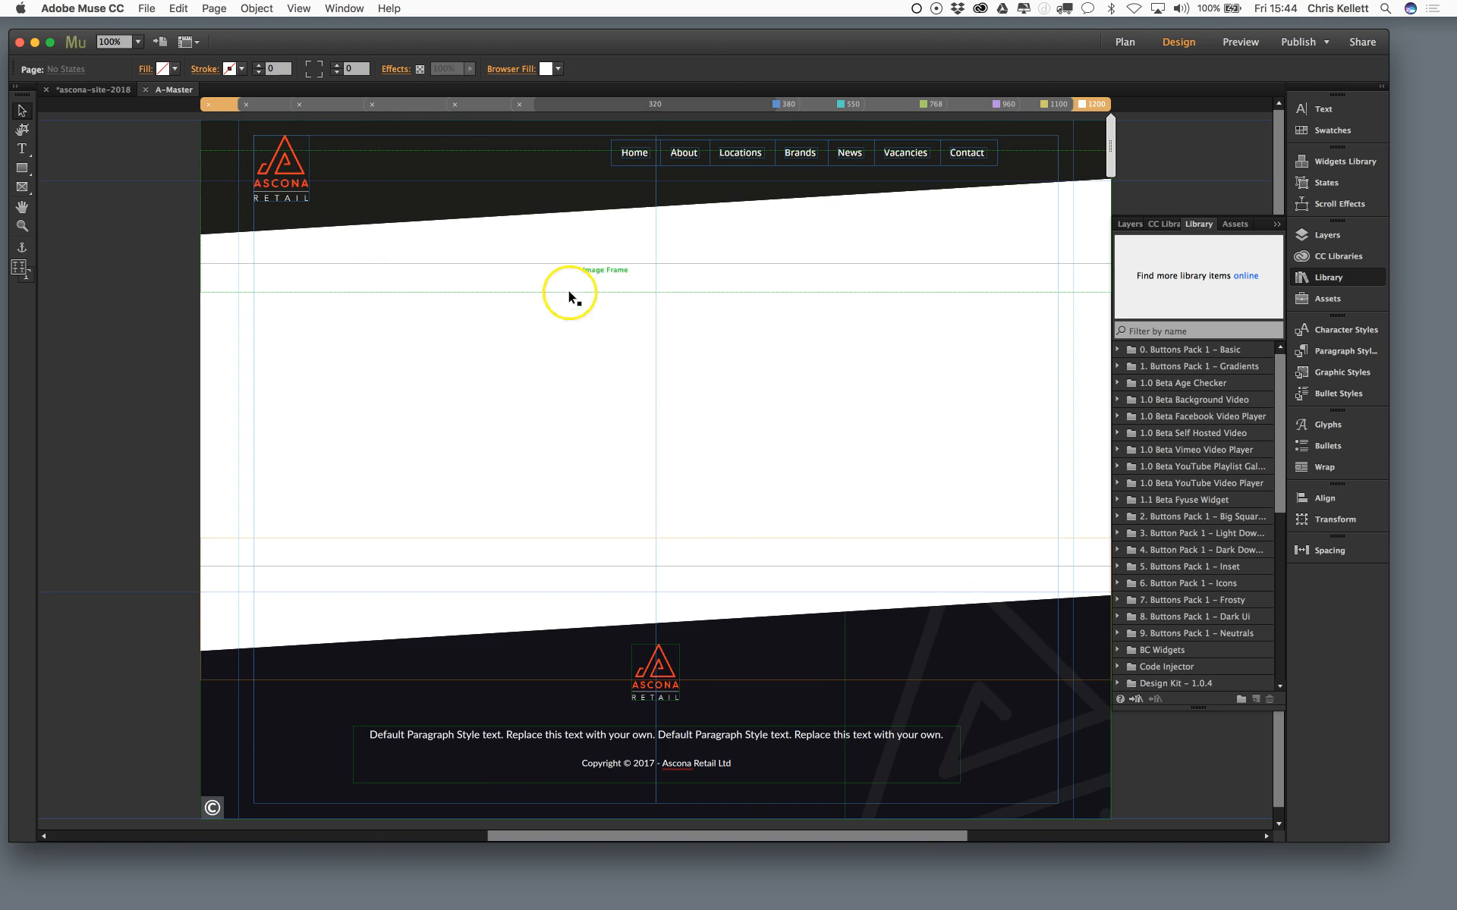
scroll(1173, 619, down, 10)
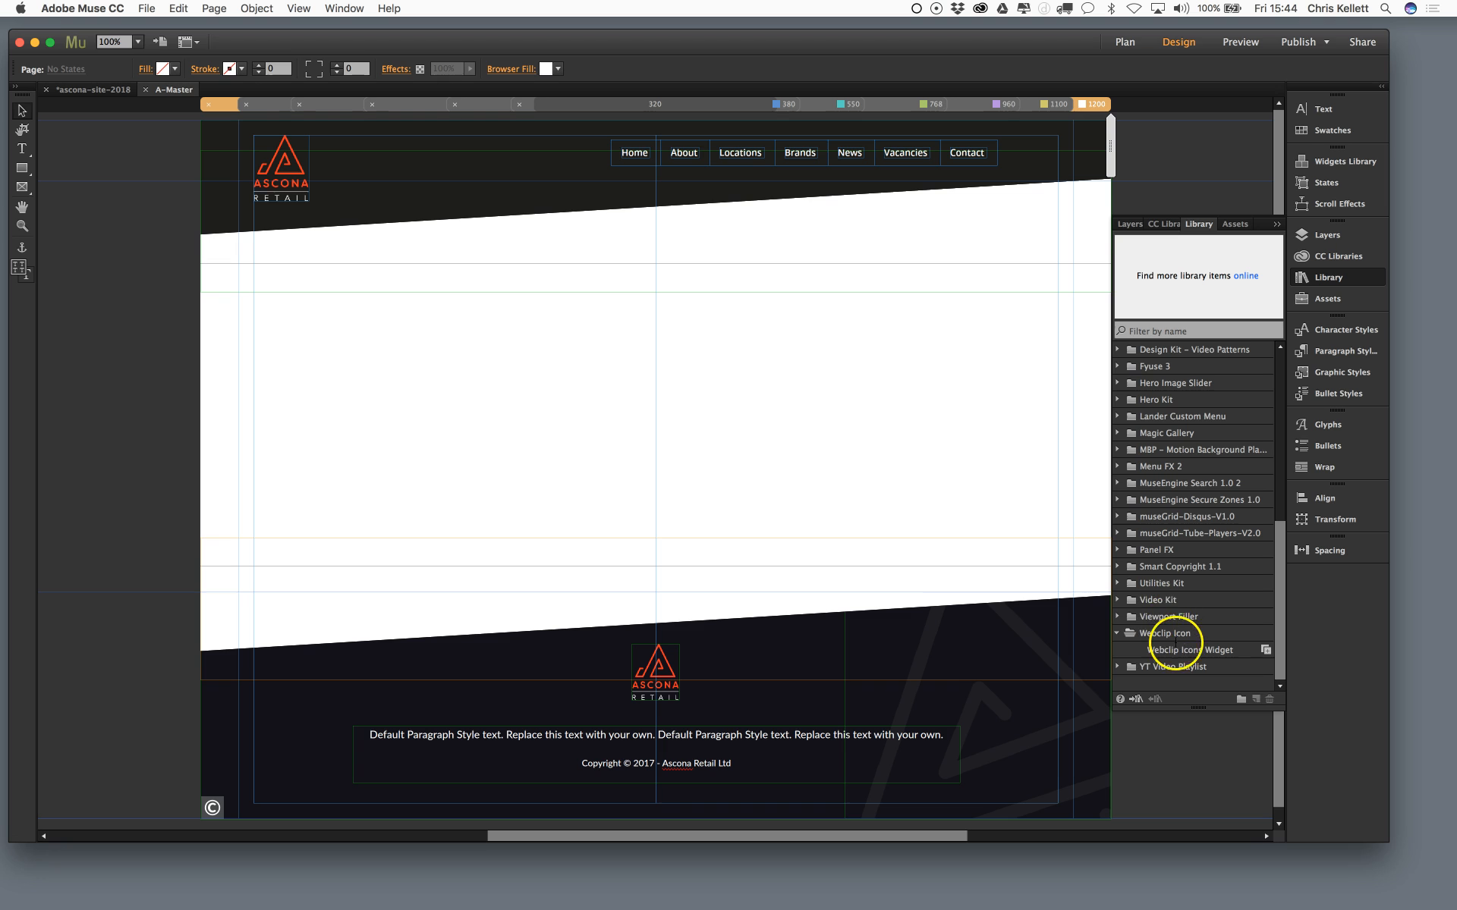
click(1172, 634)
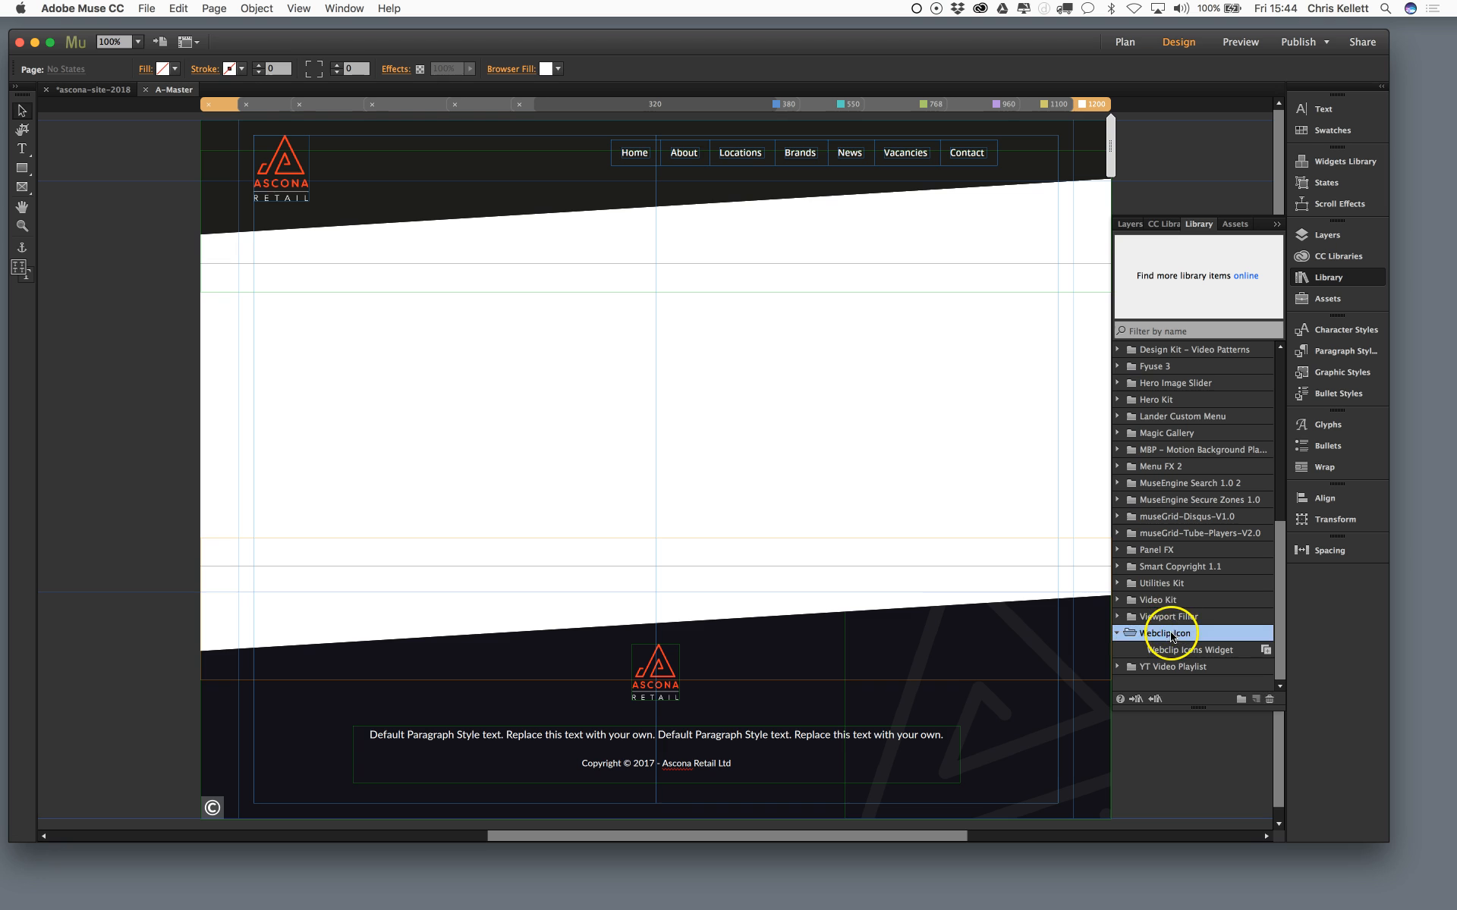
click(1186, 650)
drag(1203, 291, 166, 128)
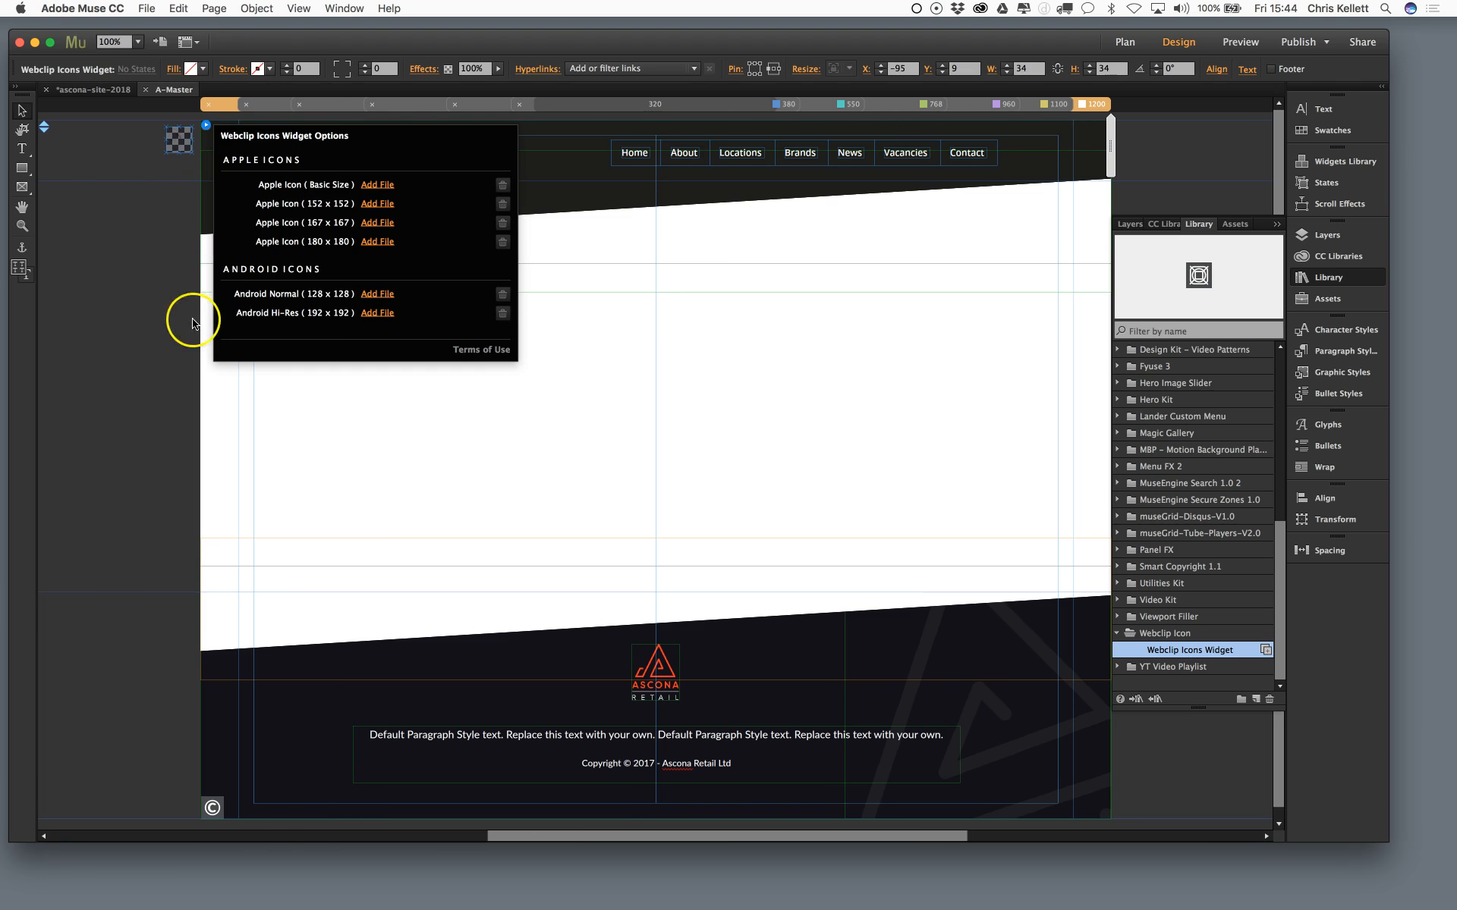
click(315, 450)
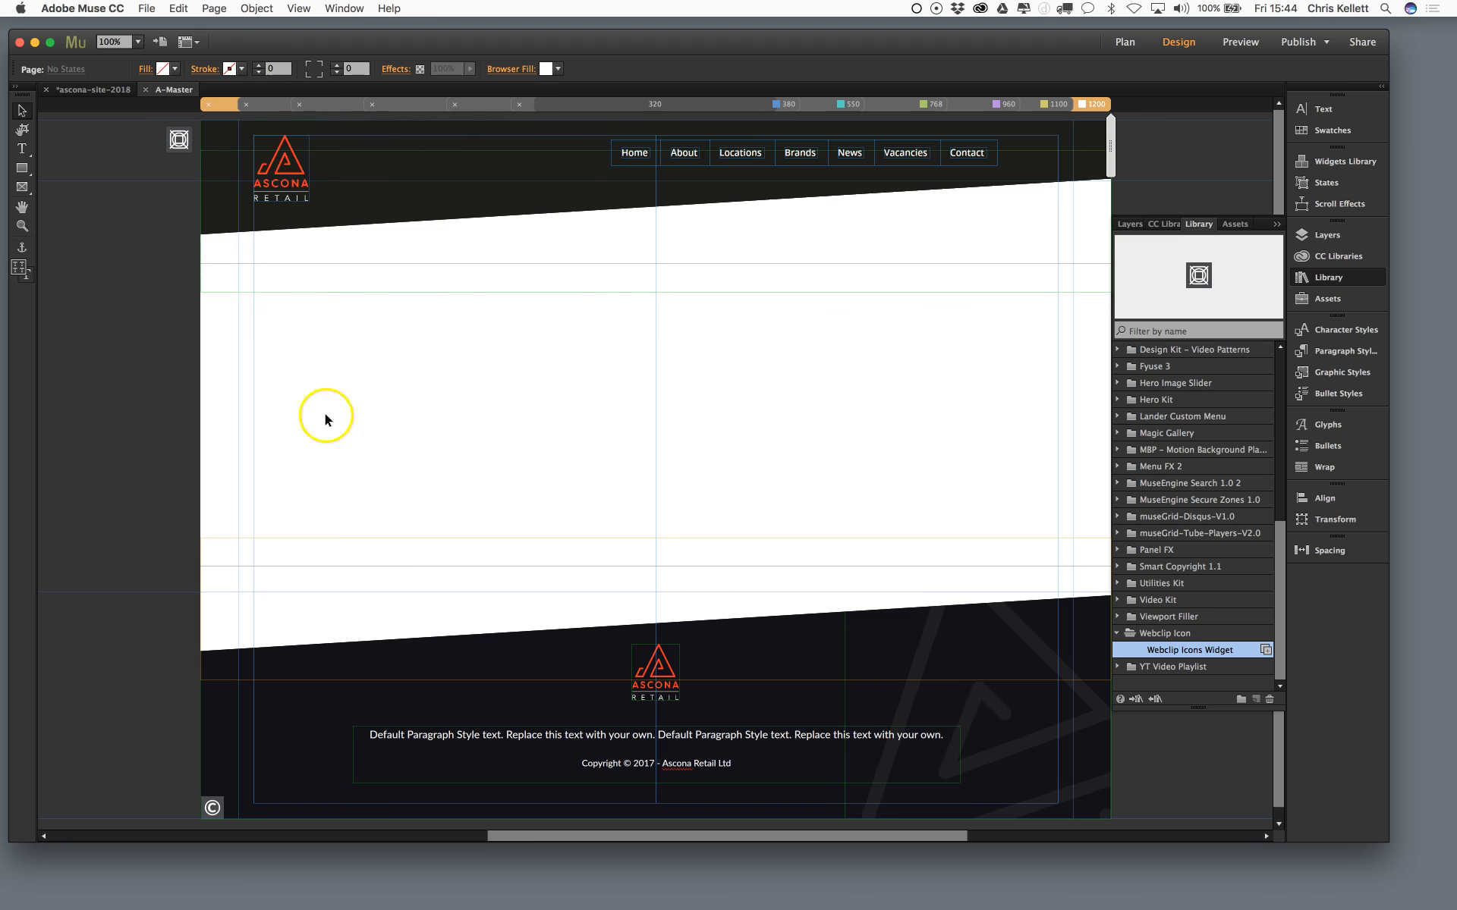
Set favicon.png from the Muse Icon Generator-assets folder as the favicon image in the A-Master page properties.
click(212, 9)
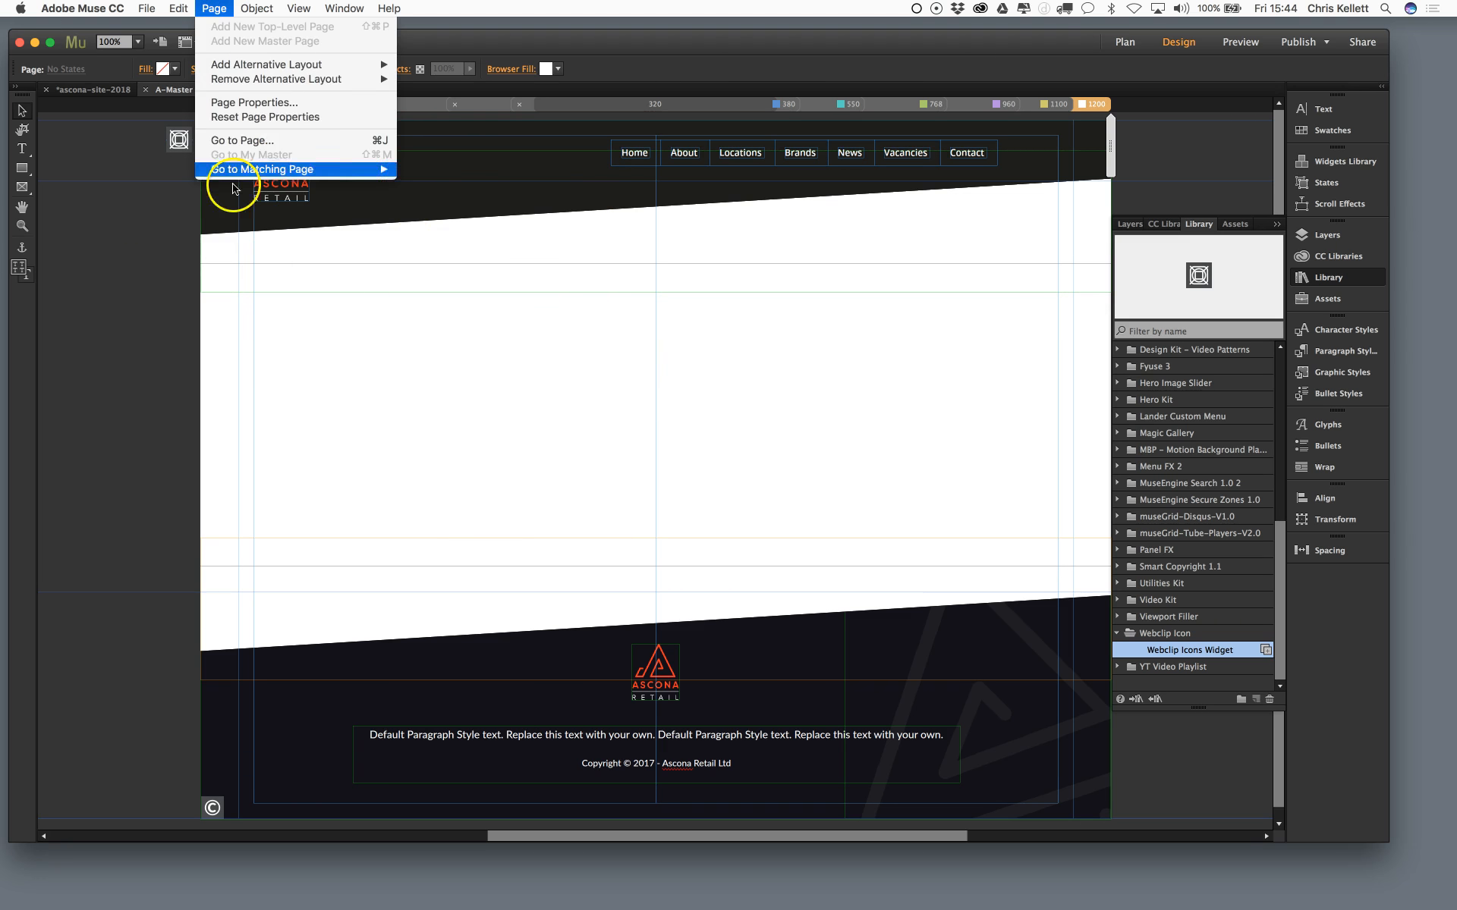
click(252, 101)
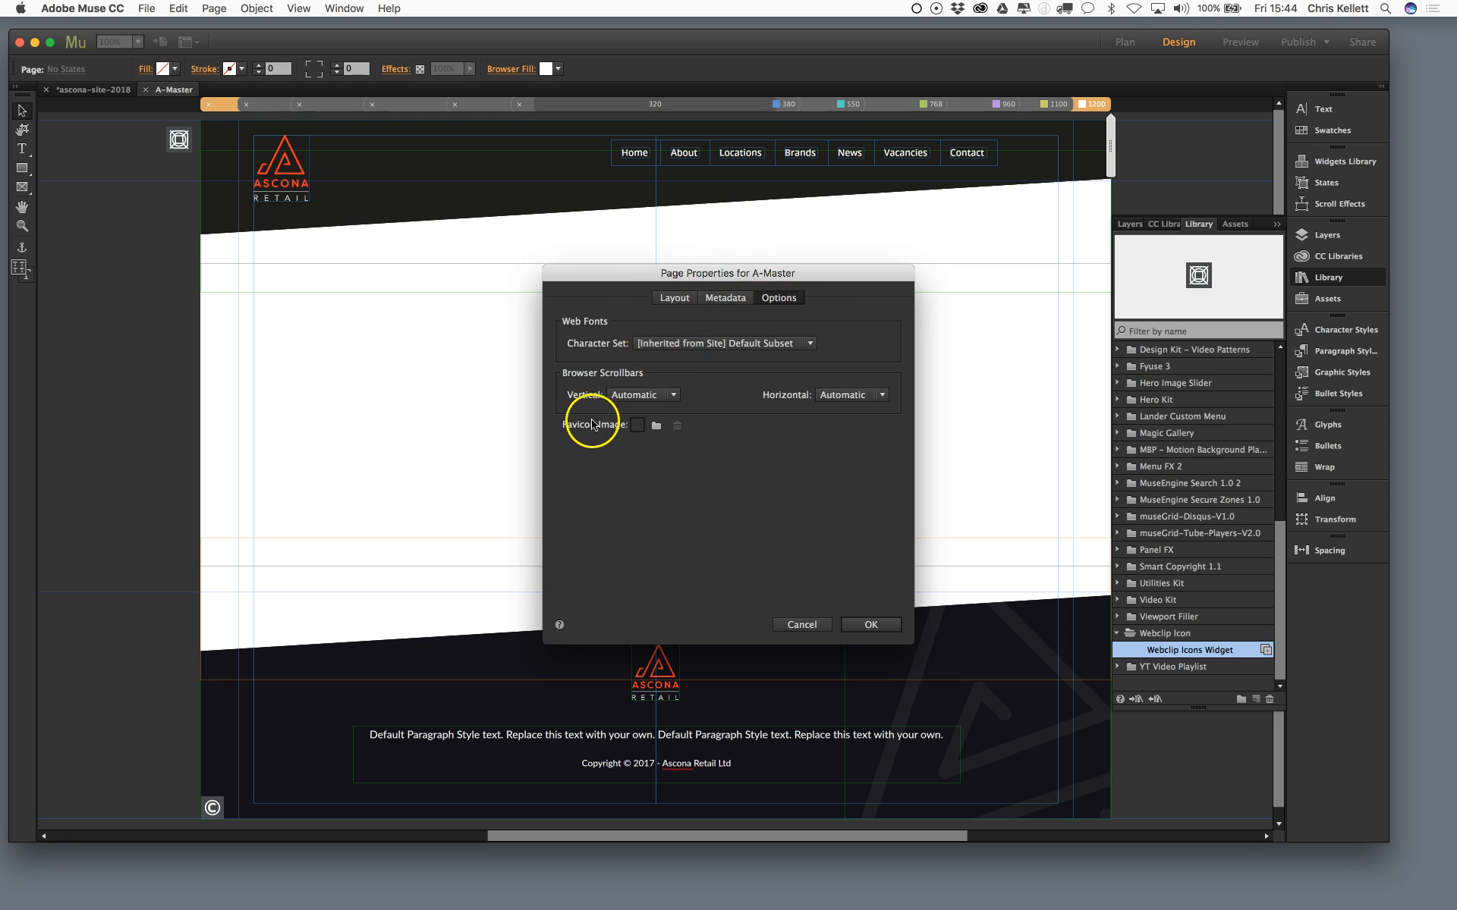
click(657, 427)
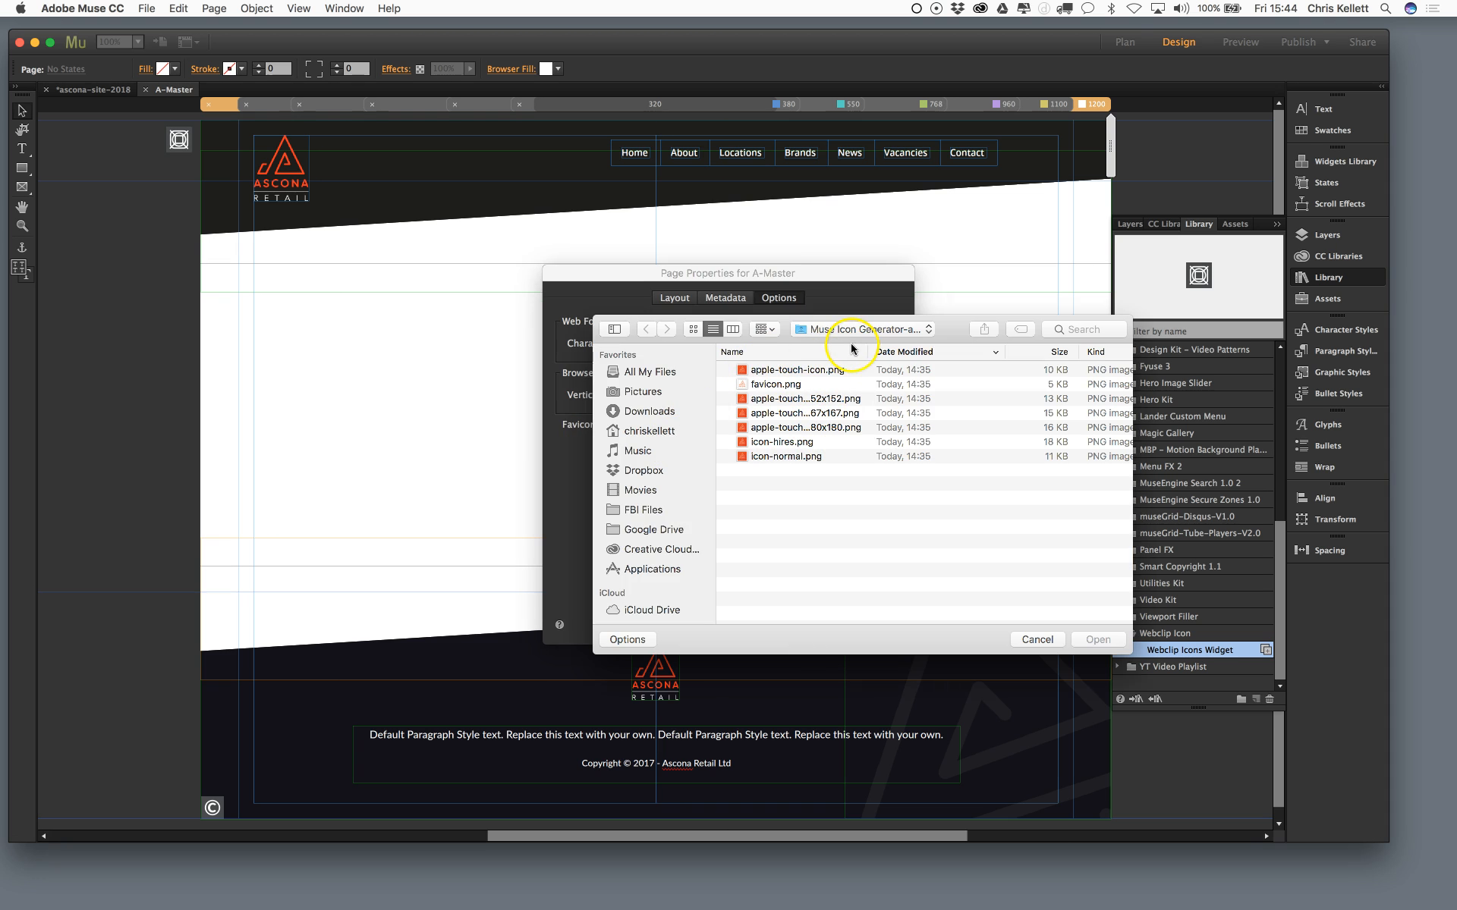
click(773, 386)
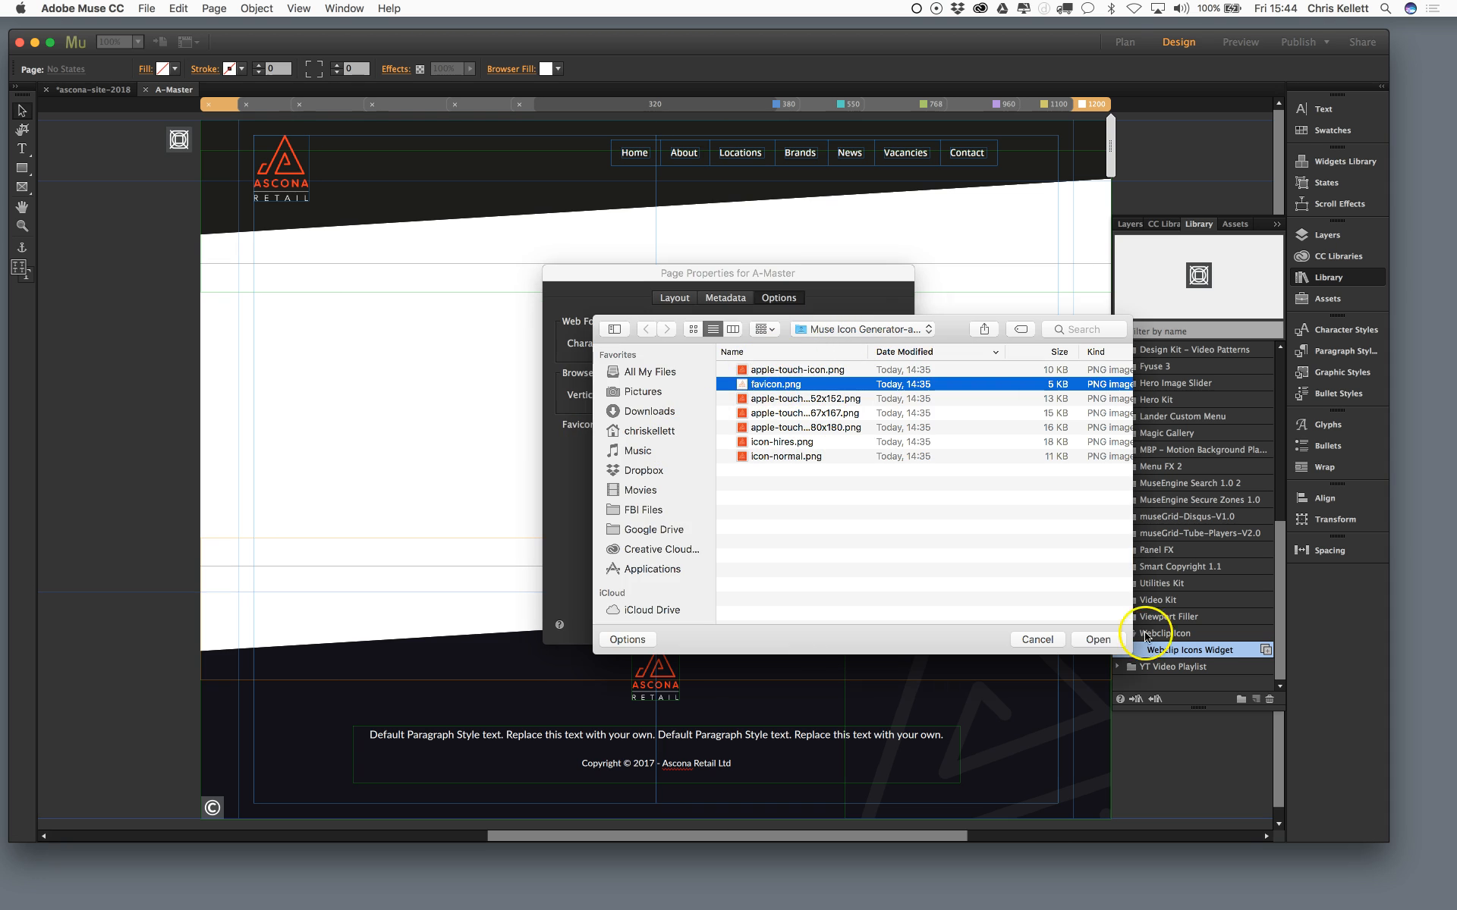
click(1102, 645)
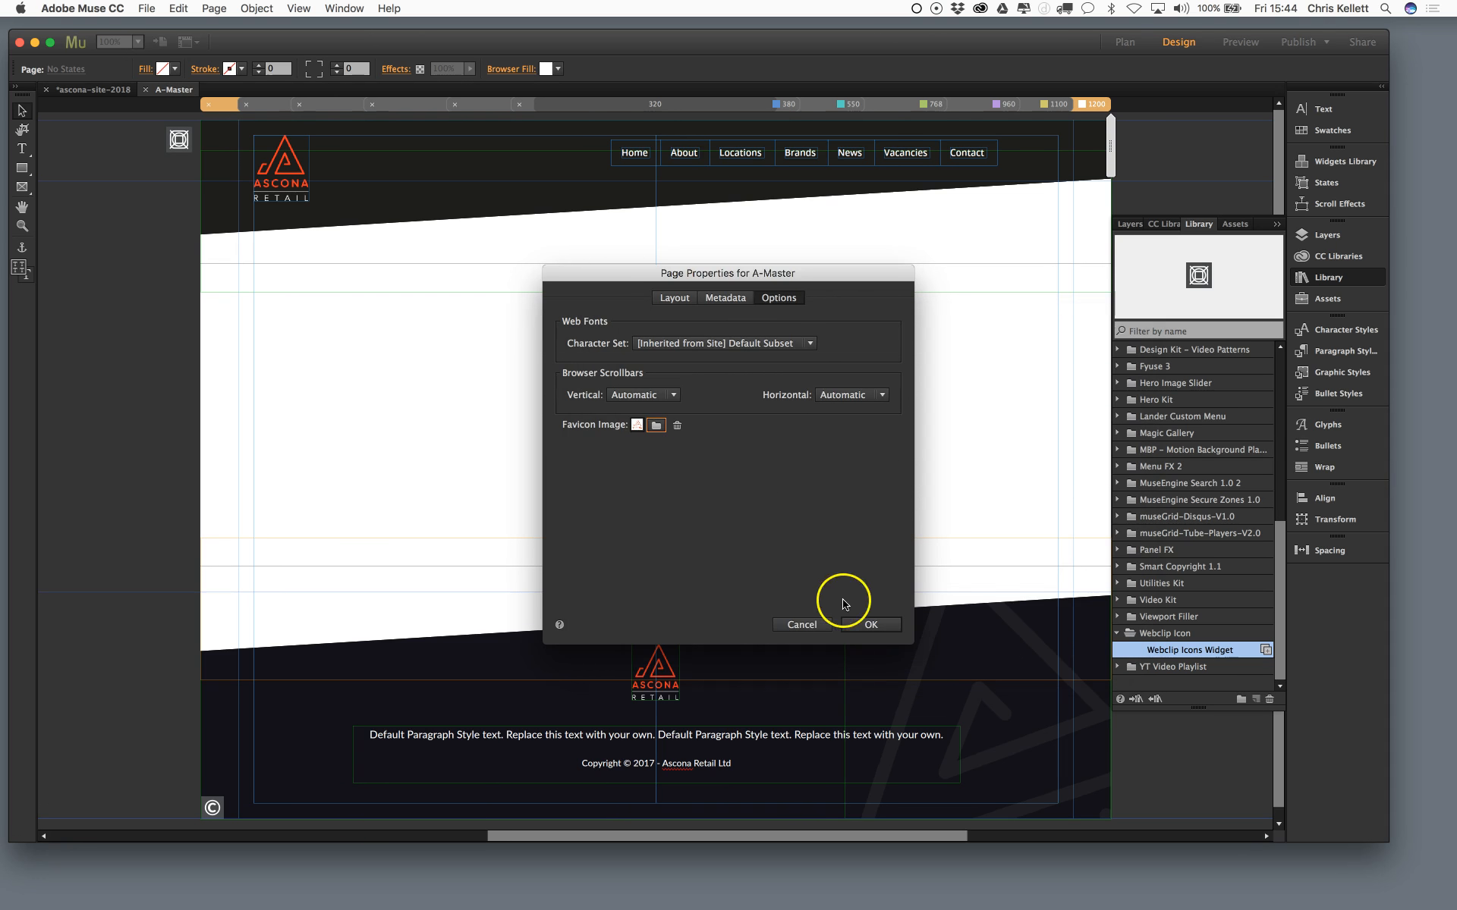
click(865, 625)
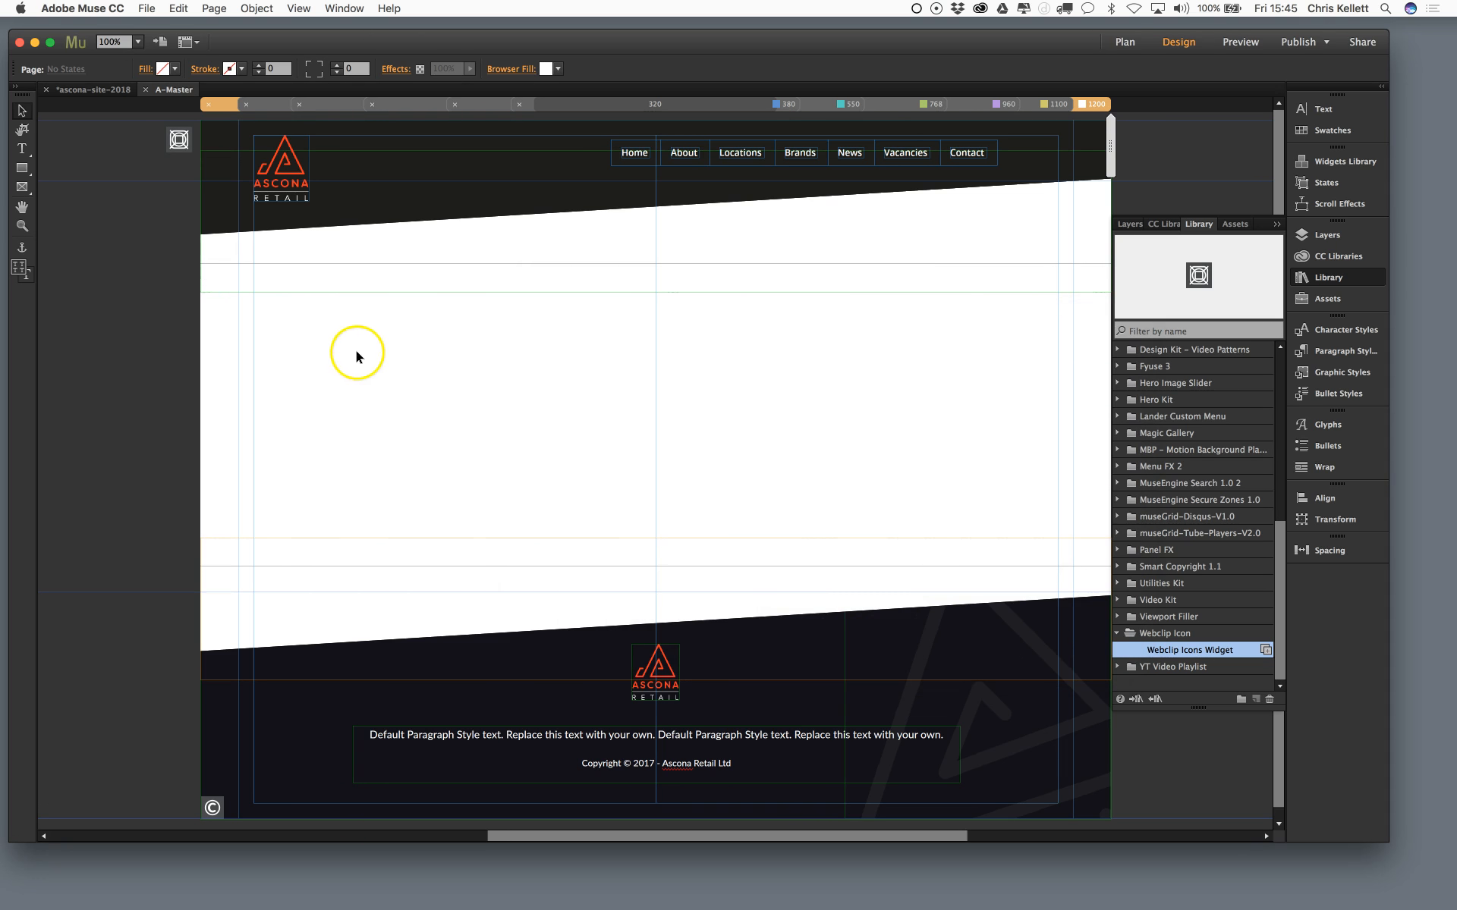
In the Webclip Icons Widget options, assign apple-touch-icon.png to the basic Apple icon and apple-touch-icon-152x152.png to the 152 x 152 one.
click(177, 139)
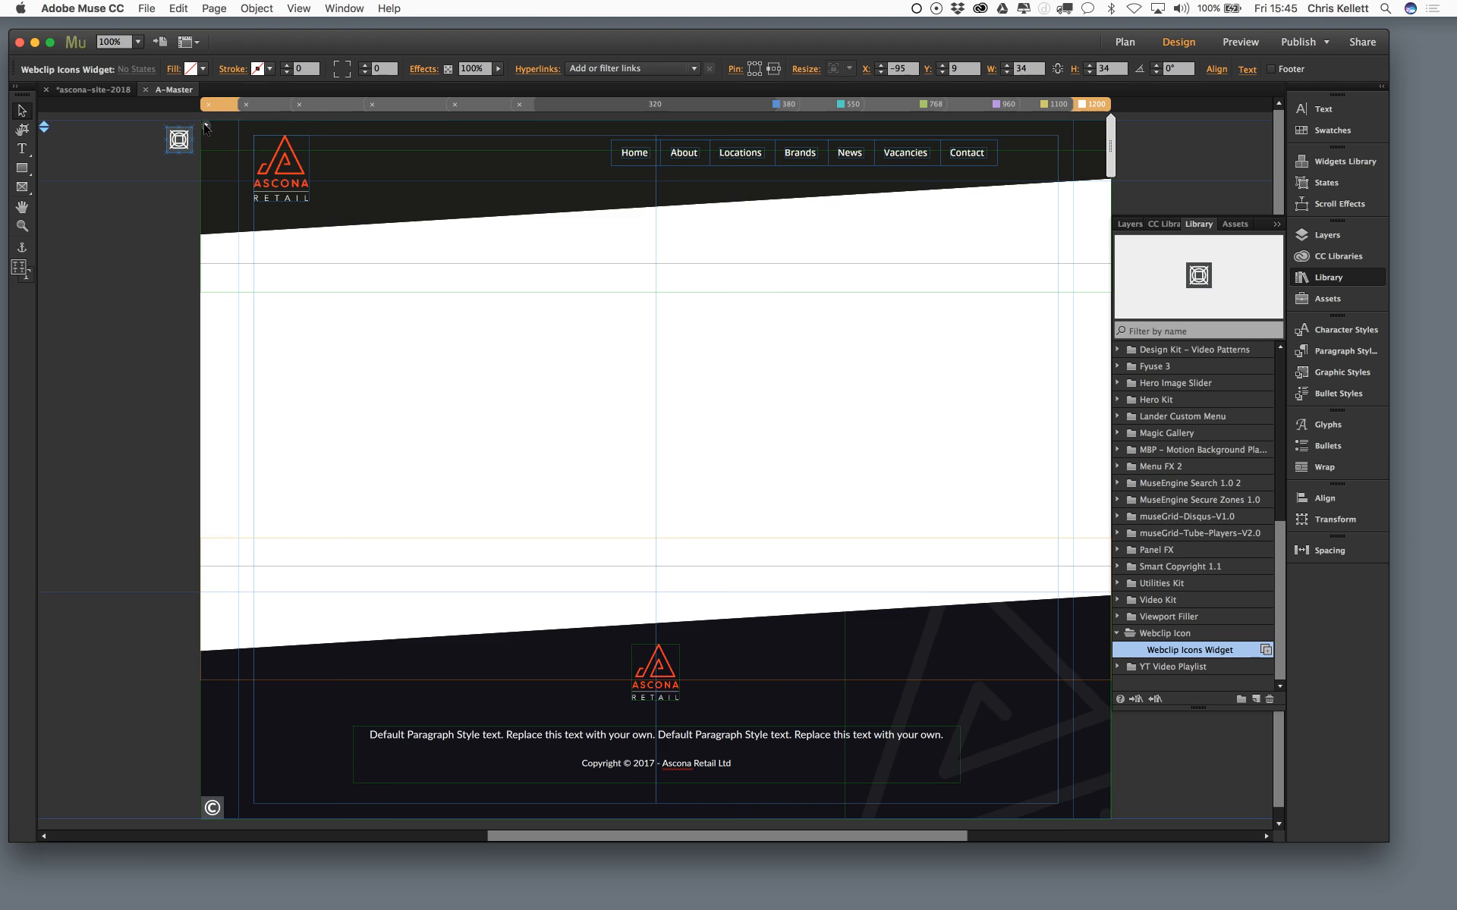
click(206, 125)
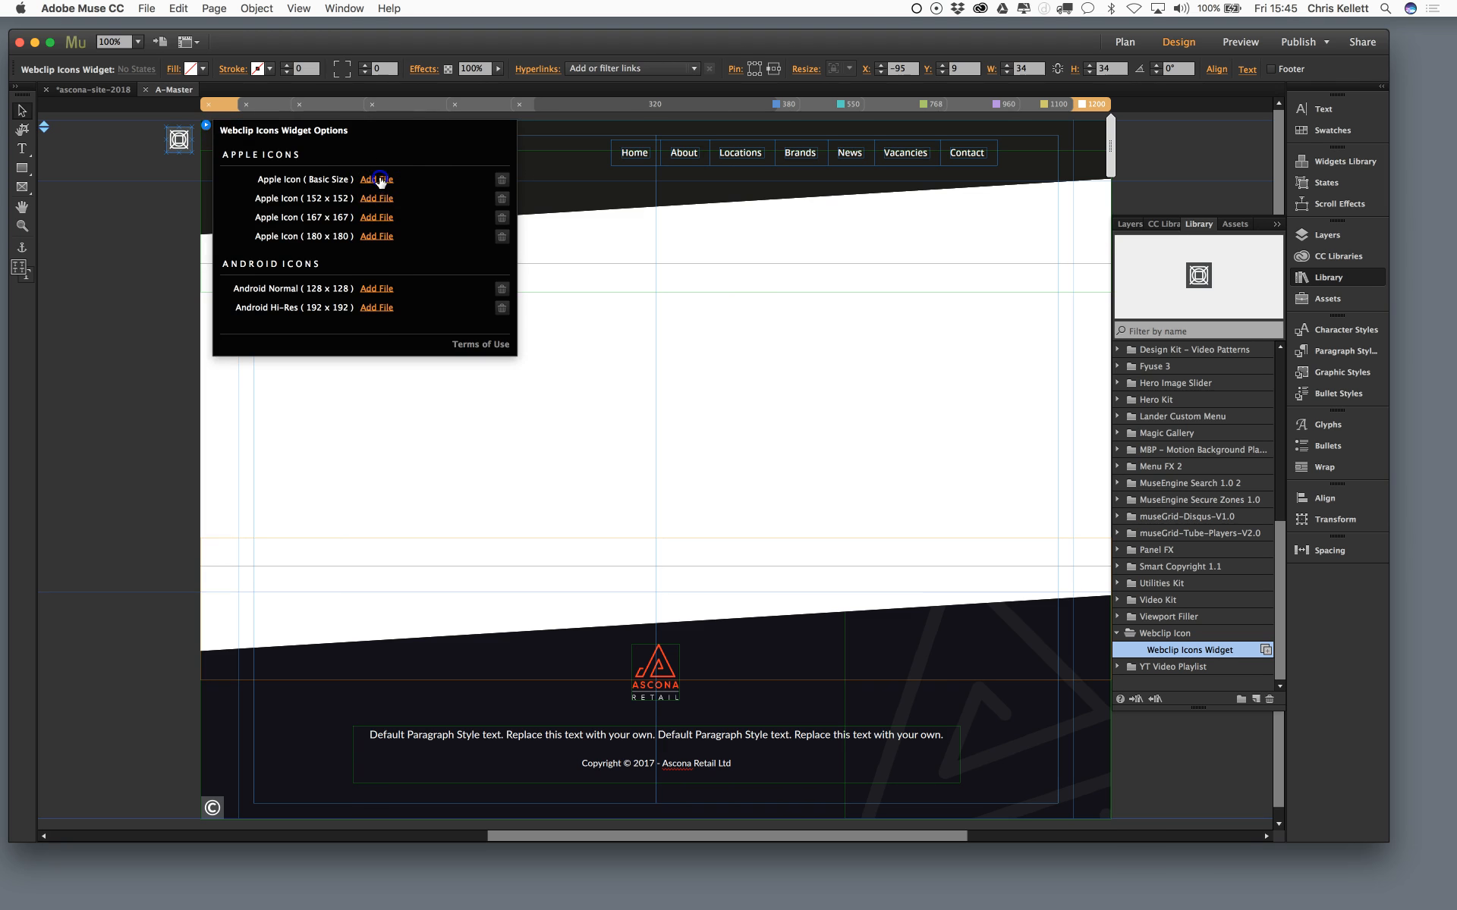
click(379, 181)
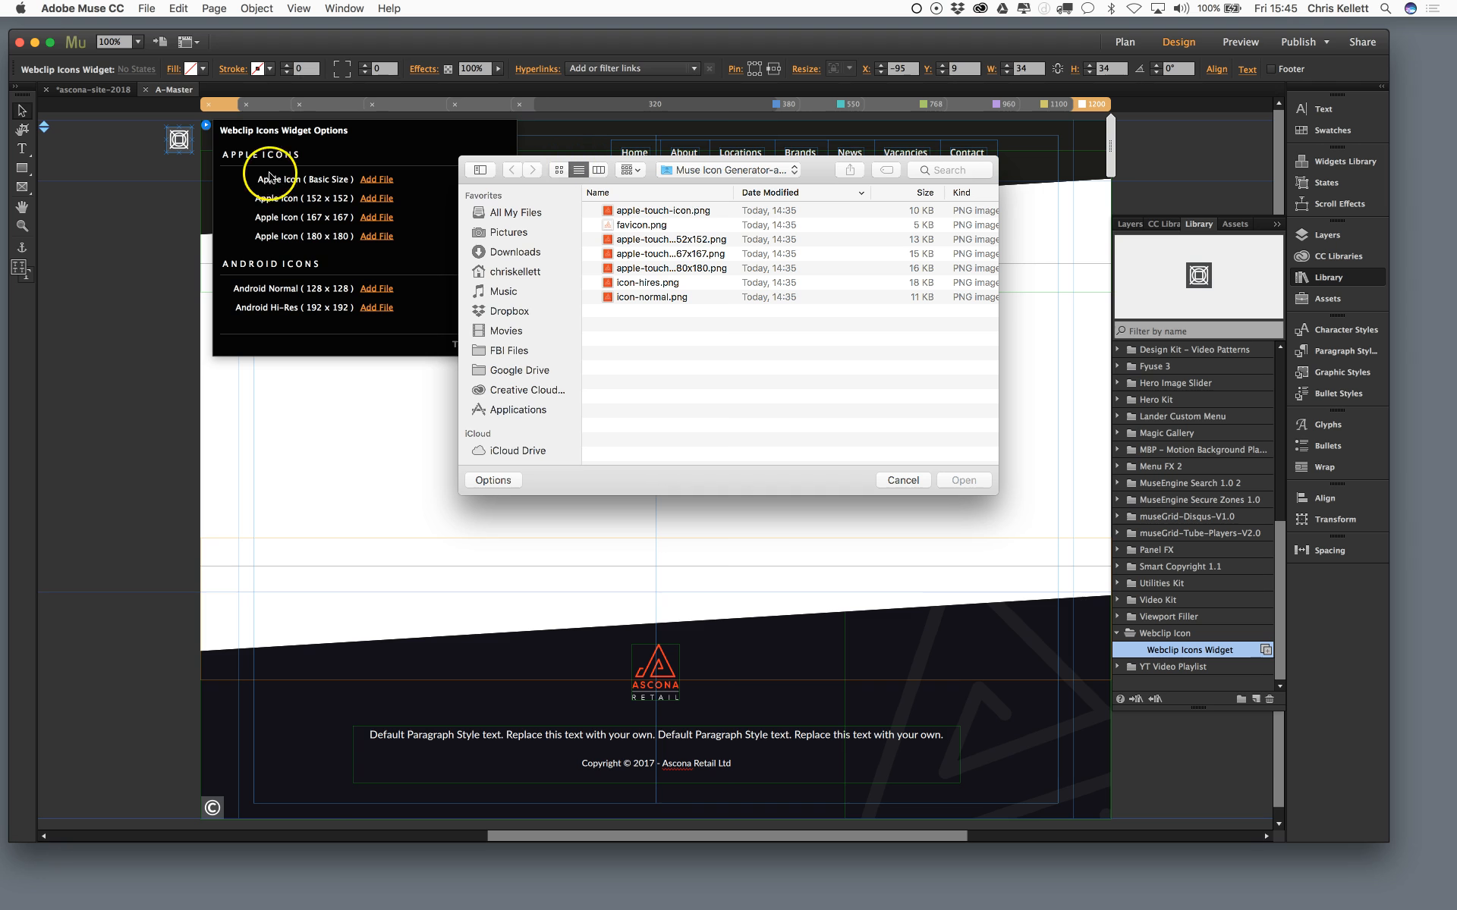
click(681, 213)
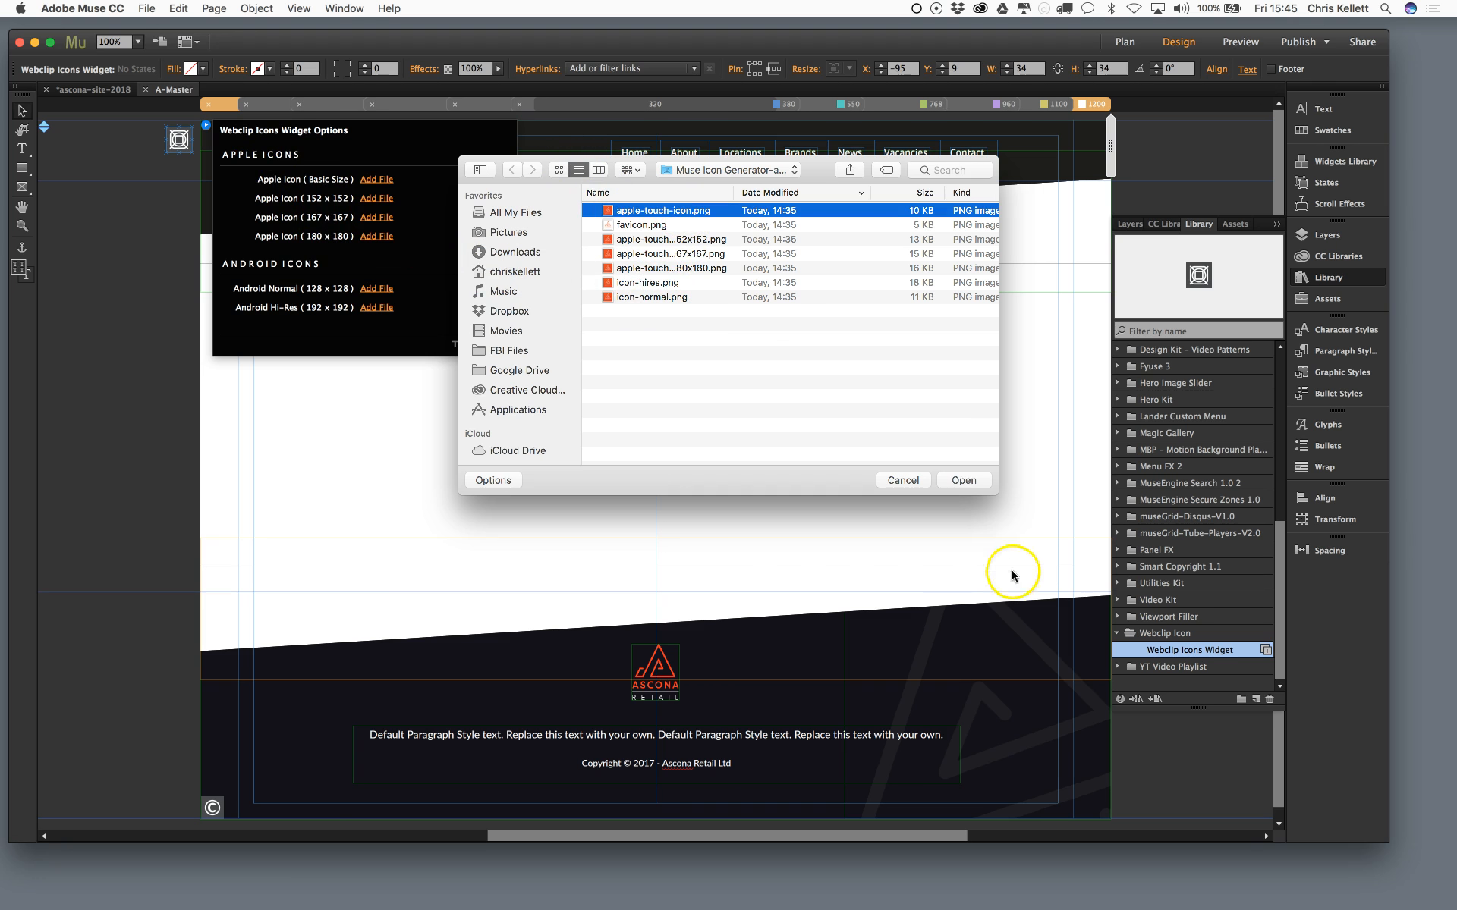
click(962, 480)
click(377, 198)
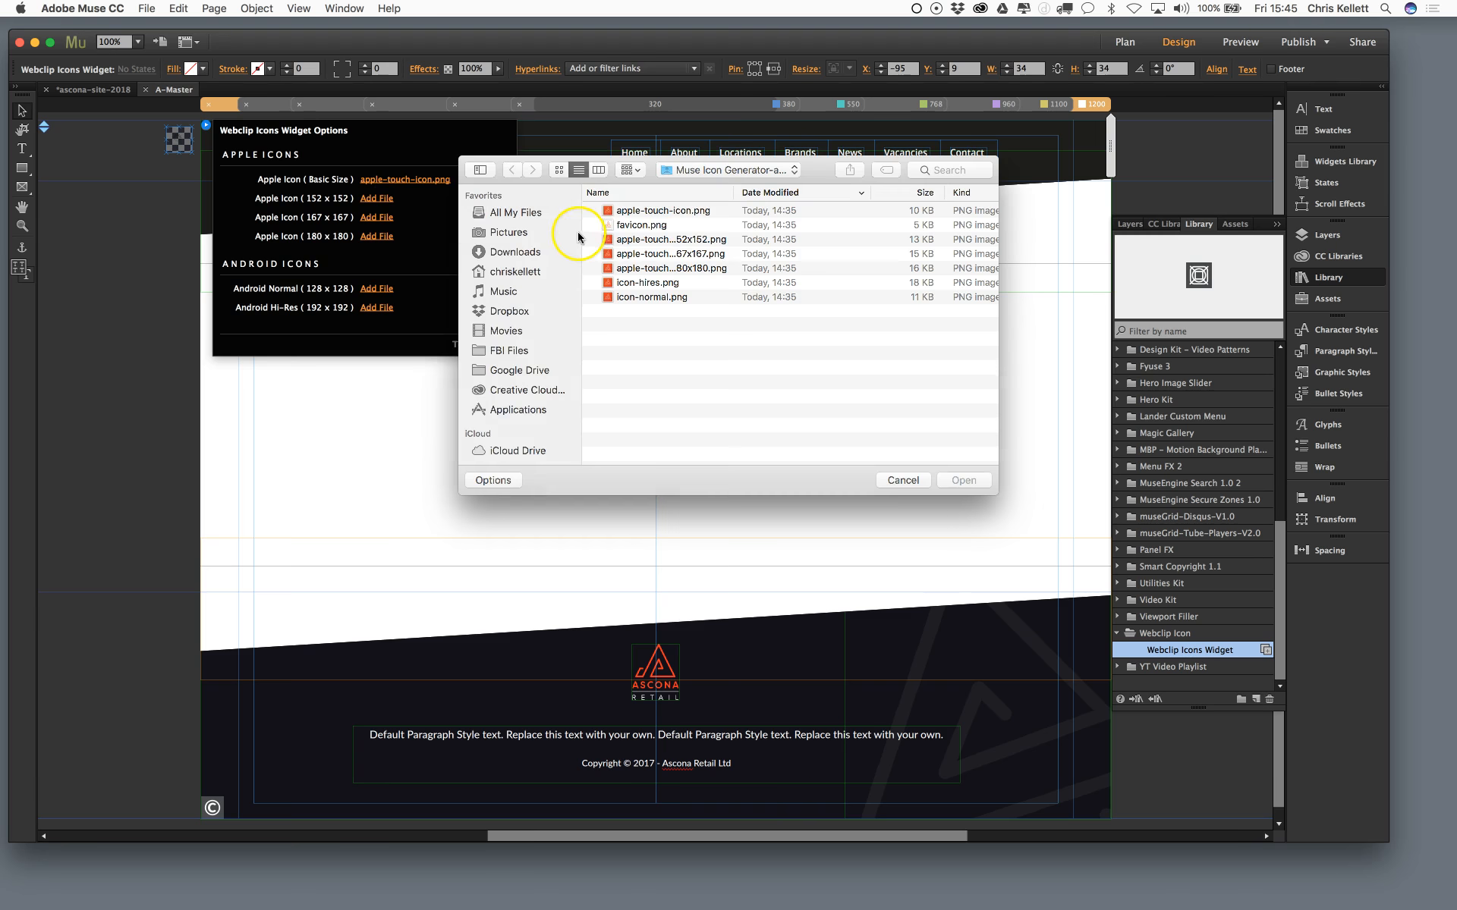
click(673, 240)
click(963, 480)
Assign apple-touch-icon-167x167.png to the 167 x 167 Apple icon and apple-touch-icon-180x180.png to the 180 x 180 one.
click(376, 217)
click(695, 258)
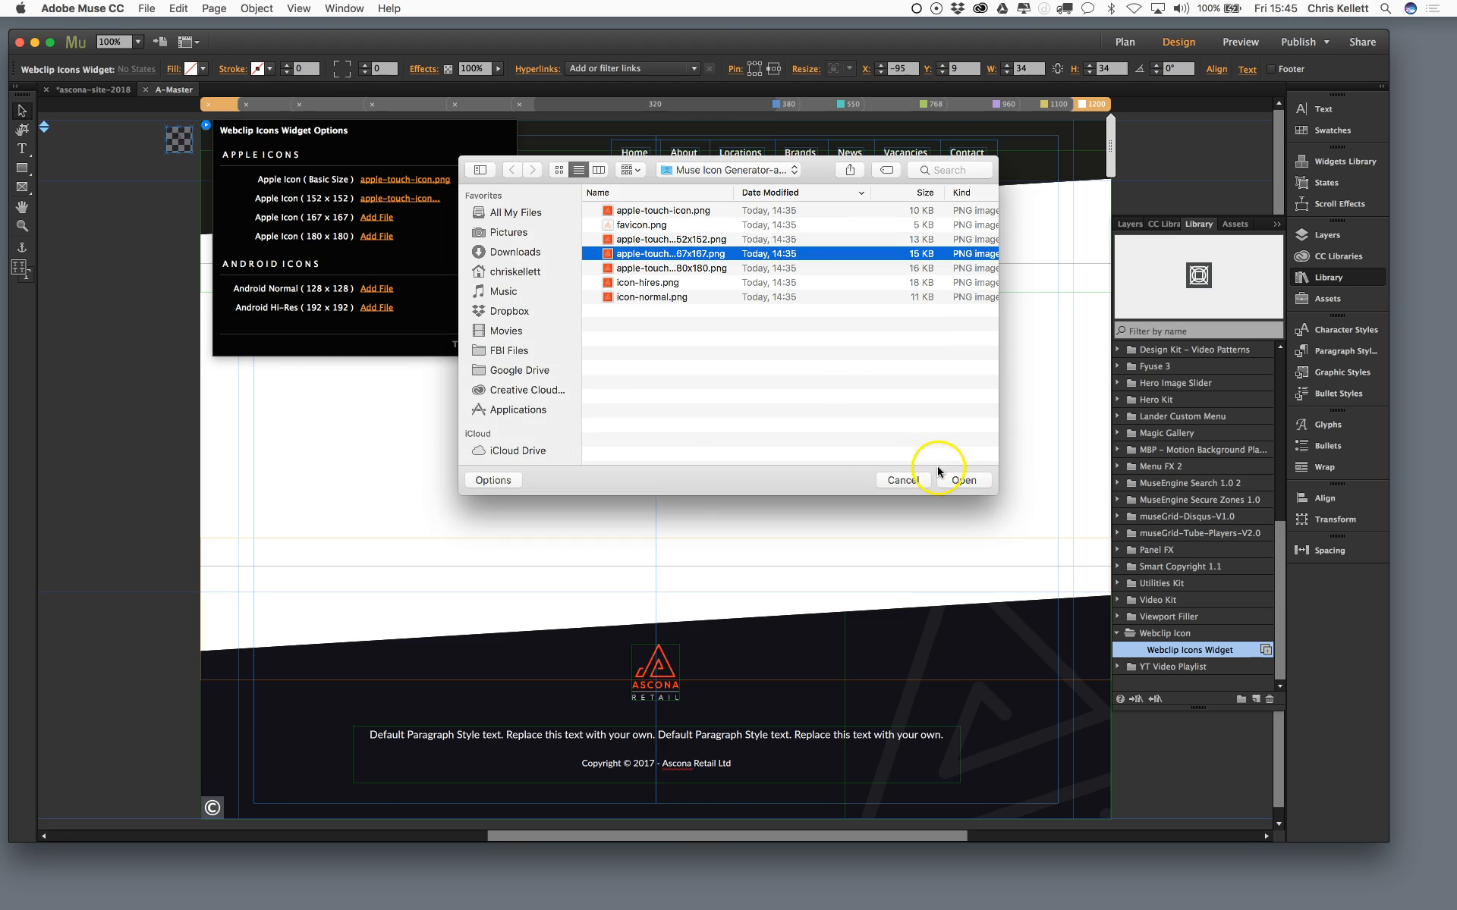
click(962, 480)
click(376, 236)
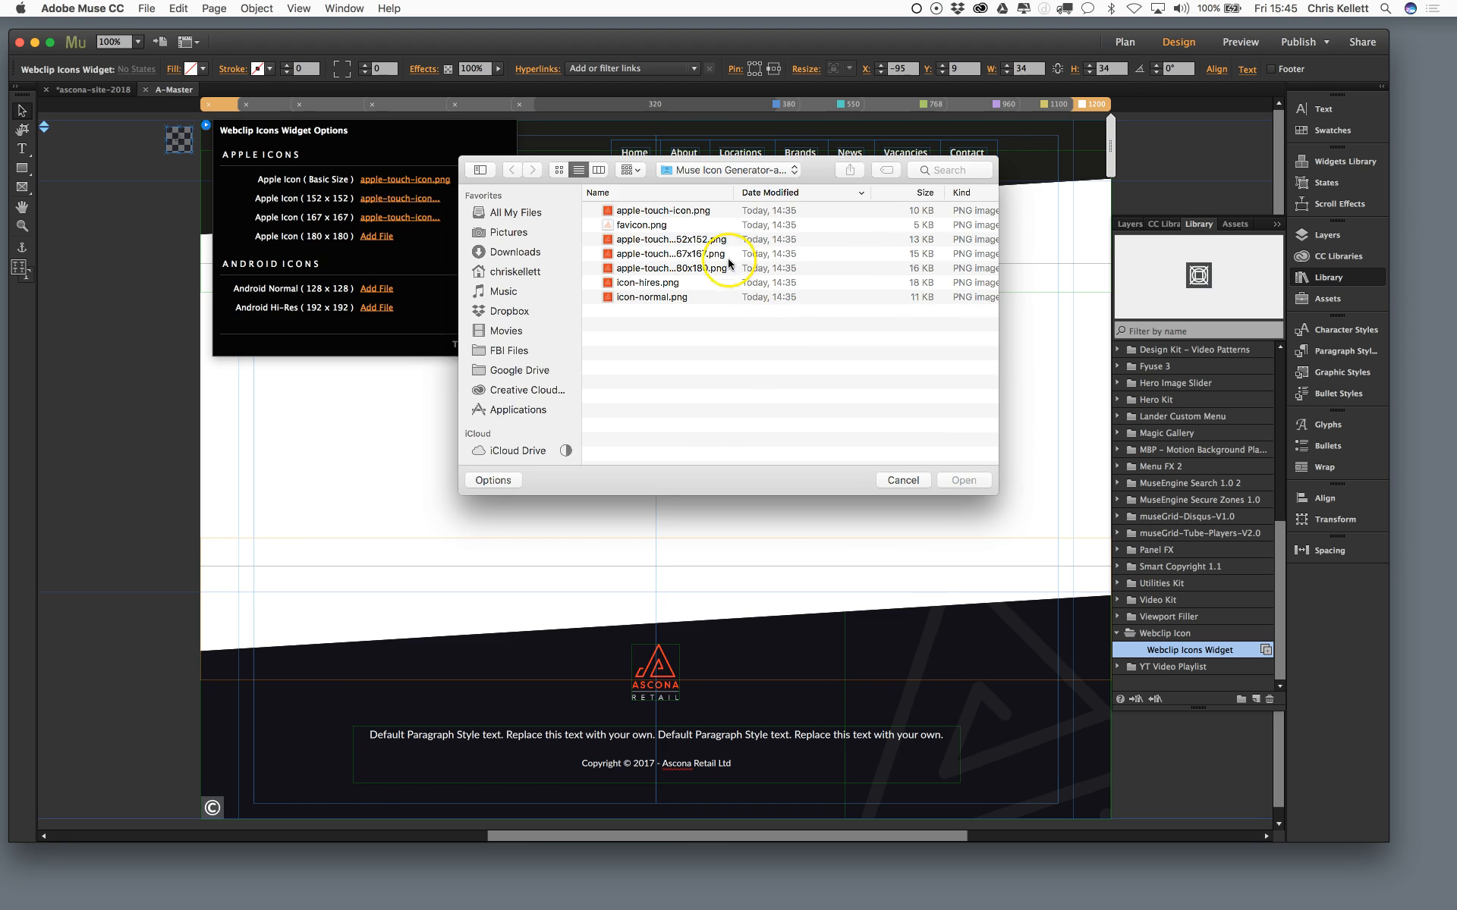
click(712, 269)
click(960, 480)
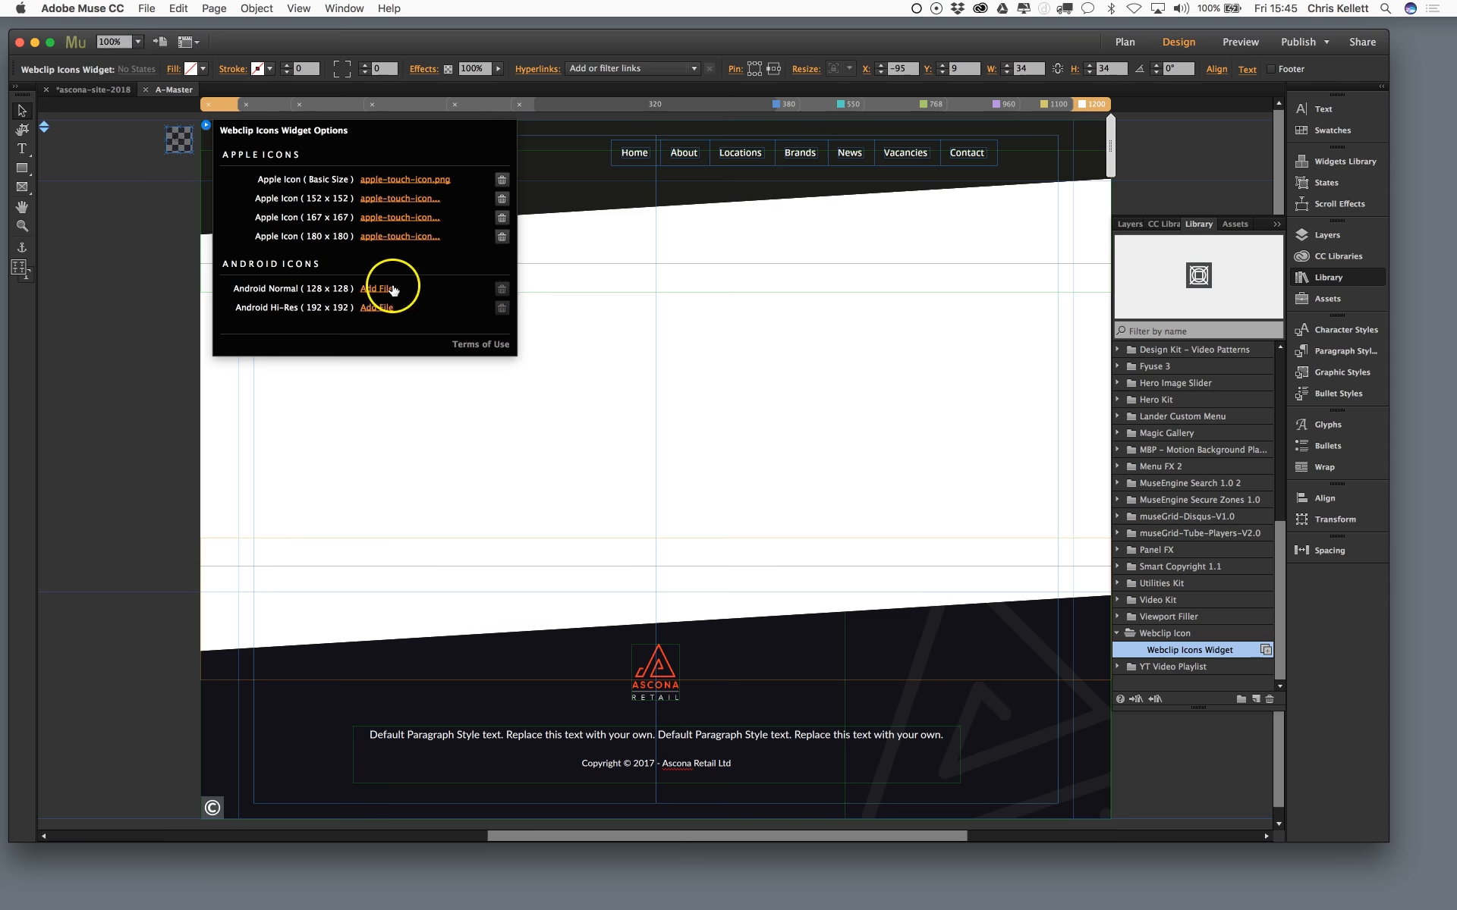
Assign icon-normal.png to the Android Normal icon and icon-hires.png to the Android Hi-Res icon, and close the widget options.
click(654, 297)
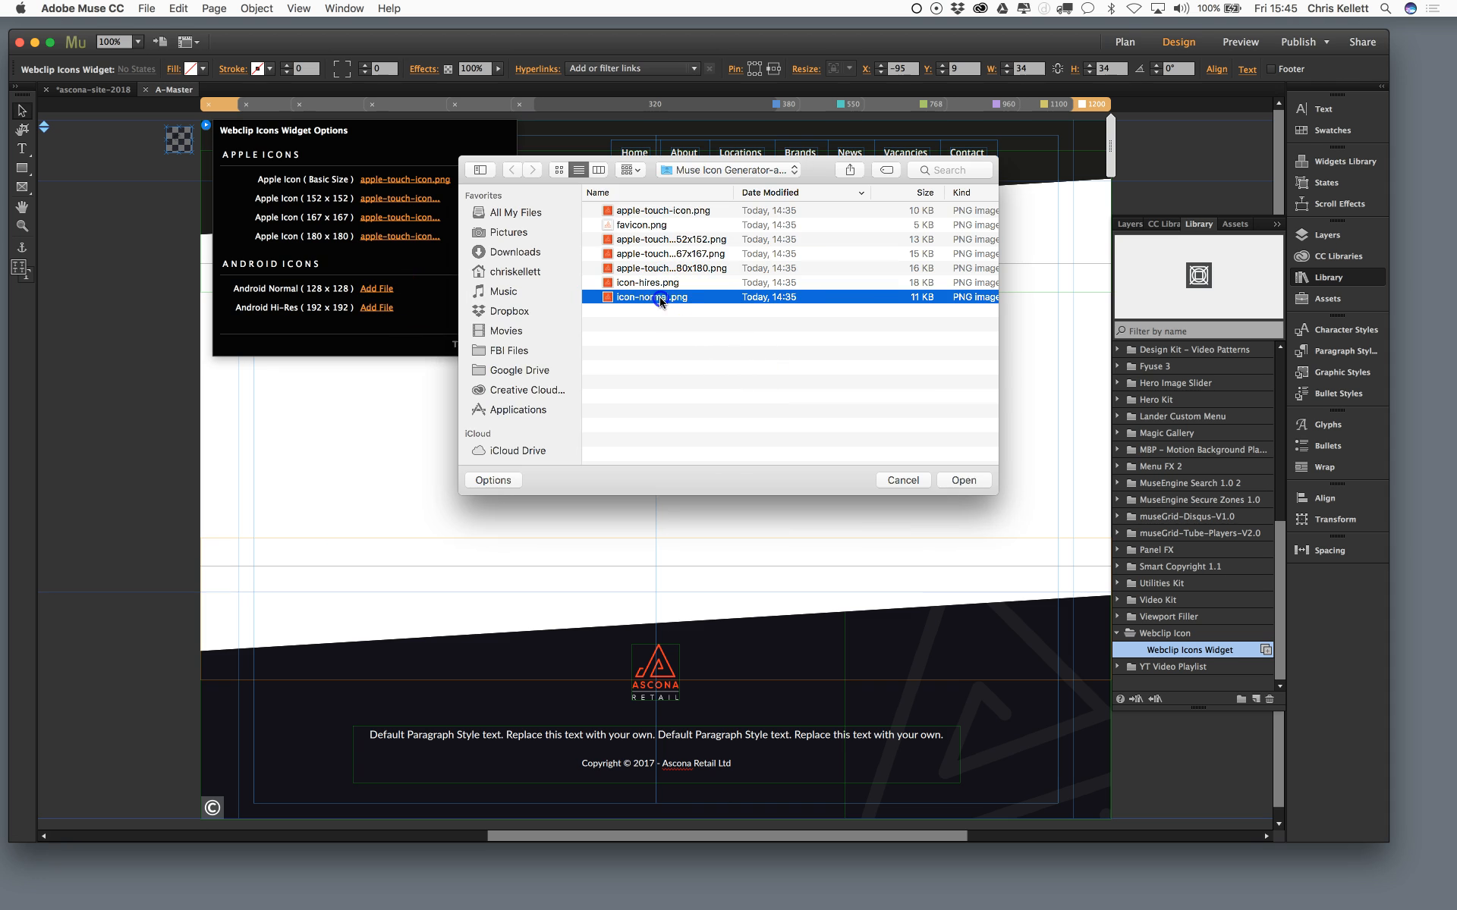
click(963, 481)
click(377, 308)
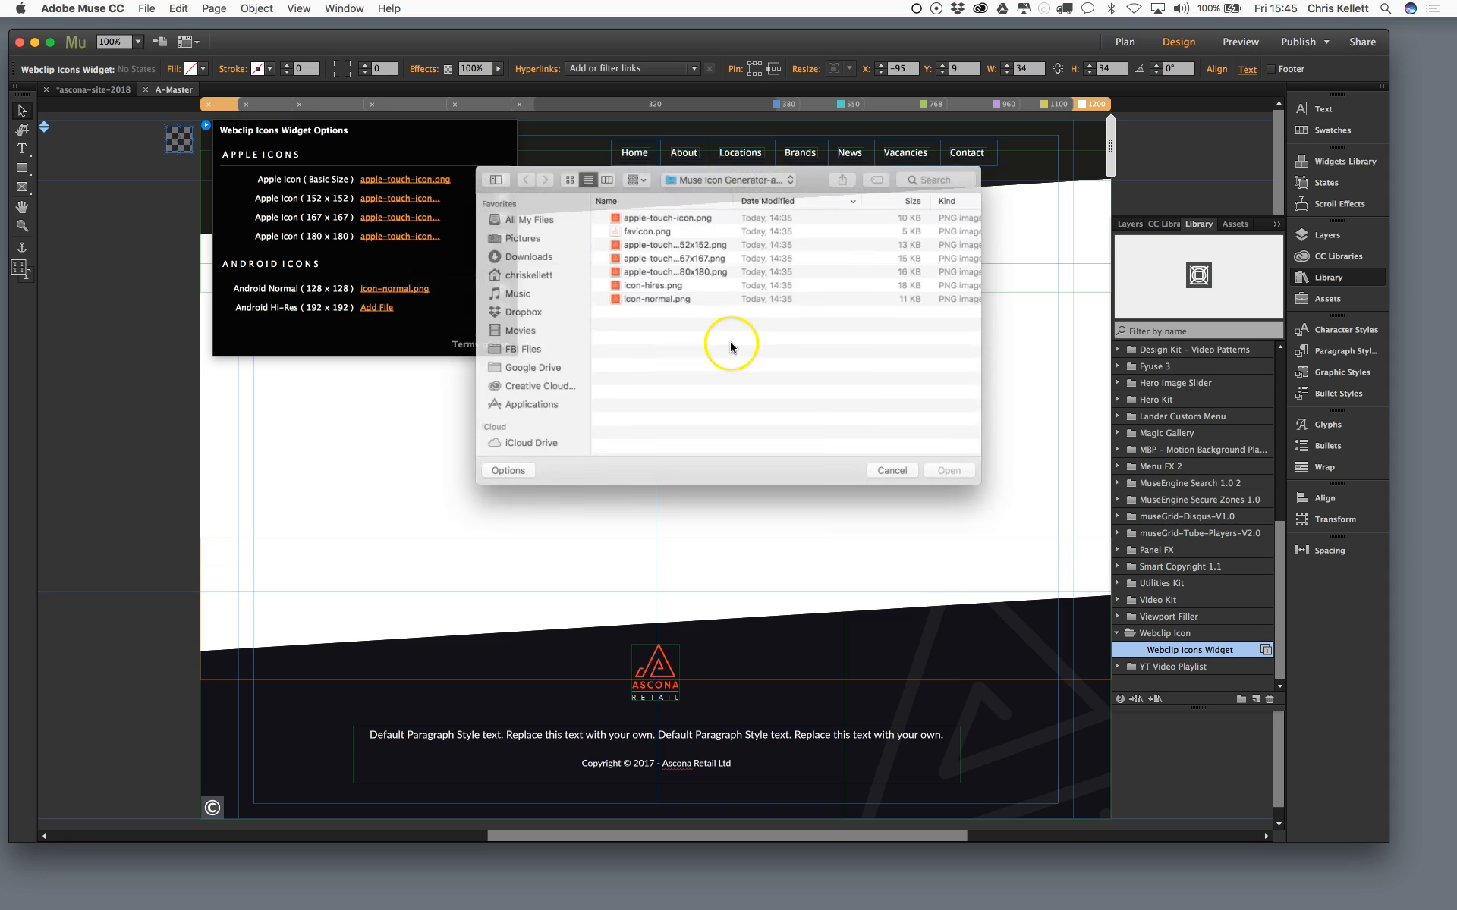
click(666, 283)
click(962, 480)
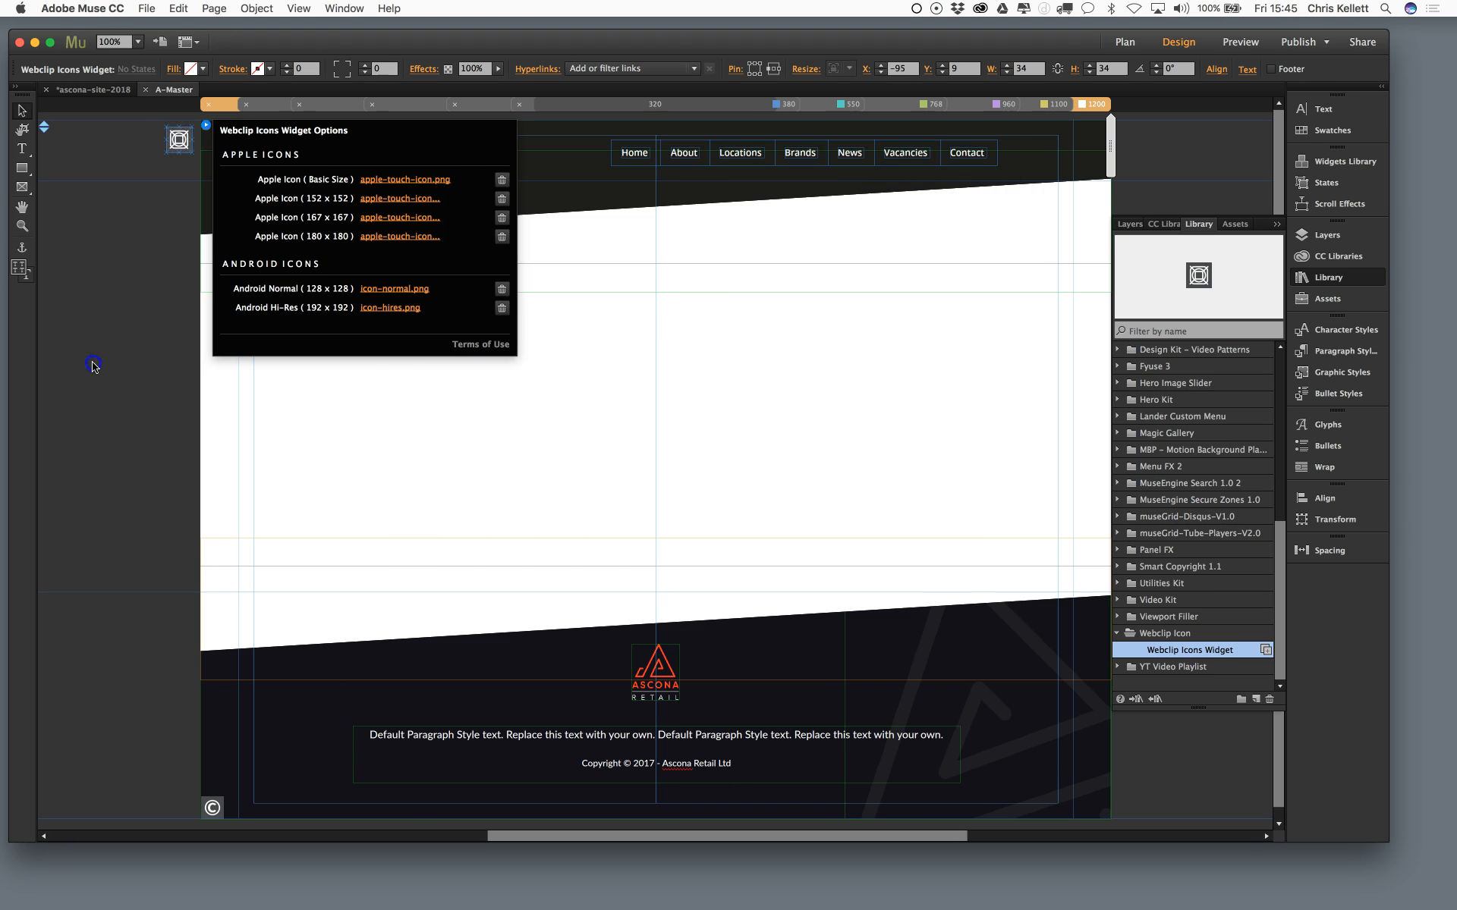
click(90, 362)
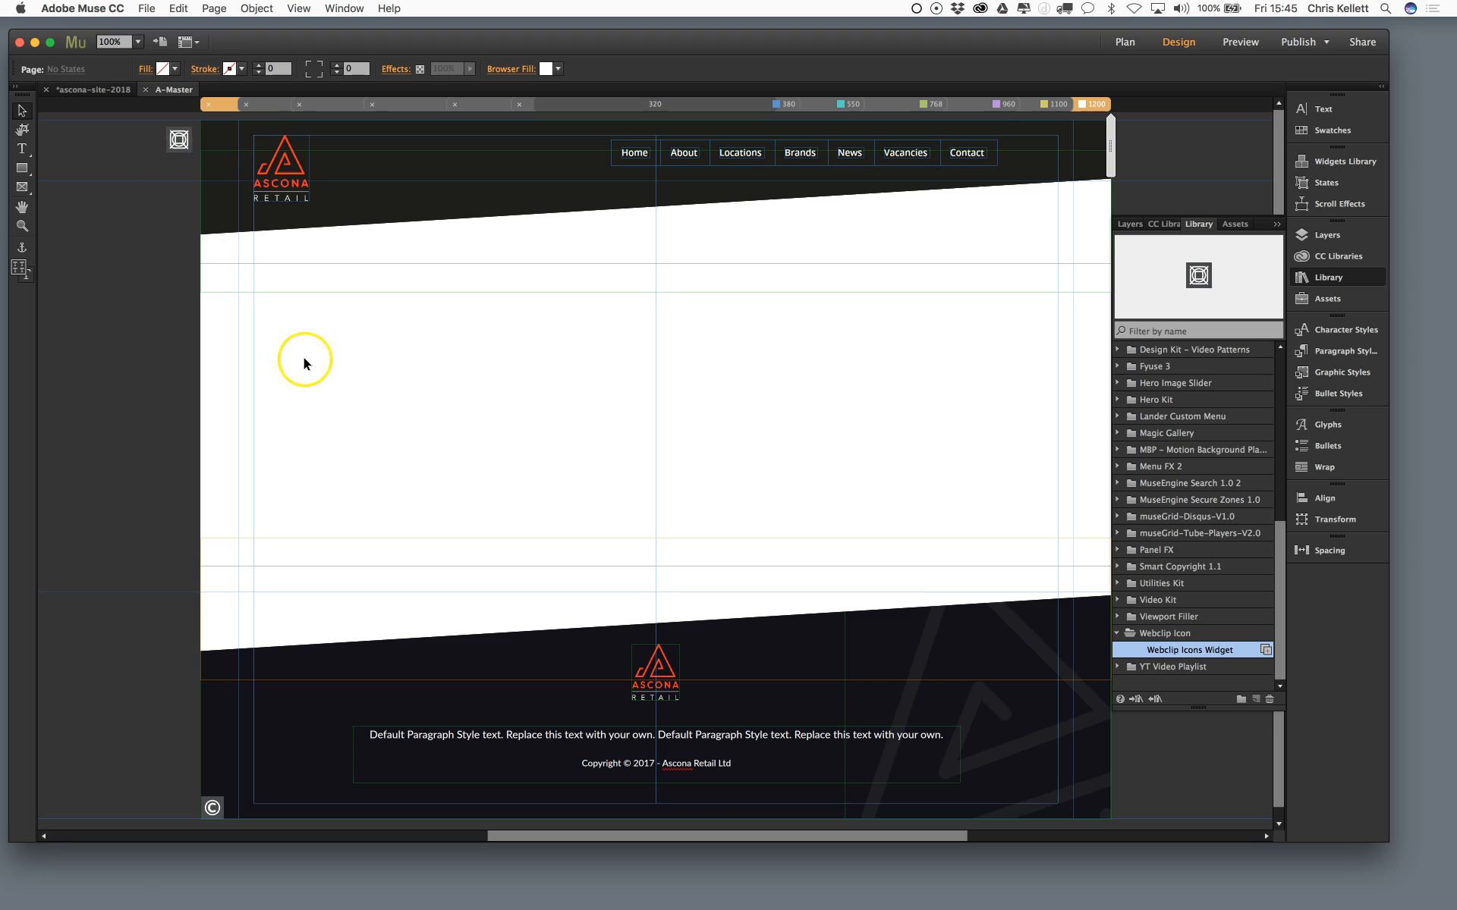
Move the Webclip Icons Widget slightly up beside the page header, to about X -92, Y -2.
click(179, 139)
drag(182, 141, 185, 133)
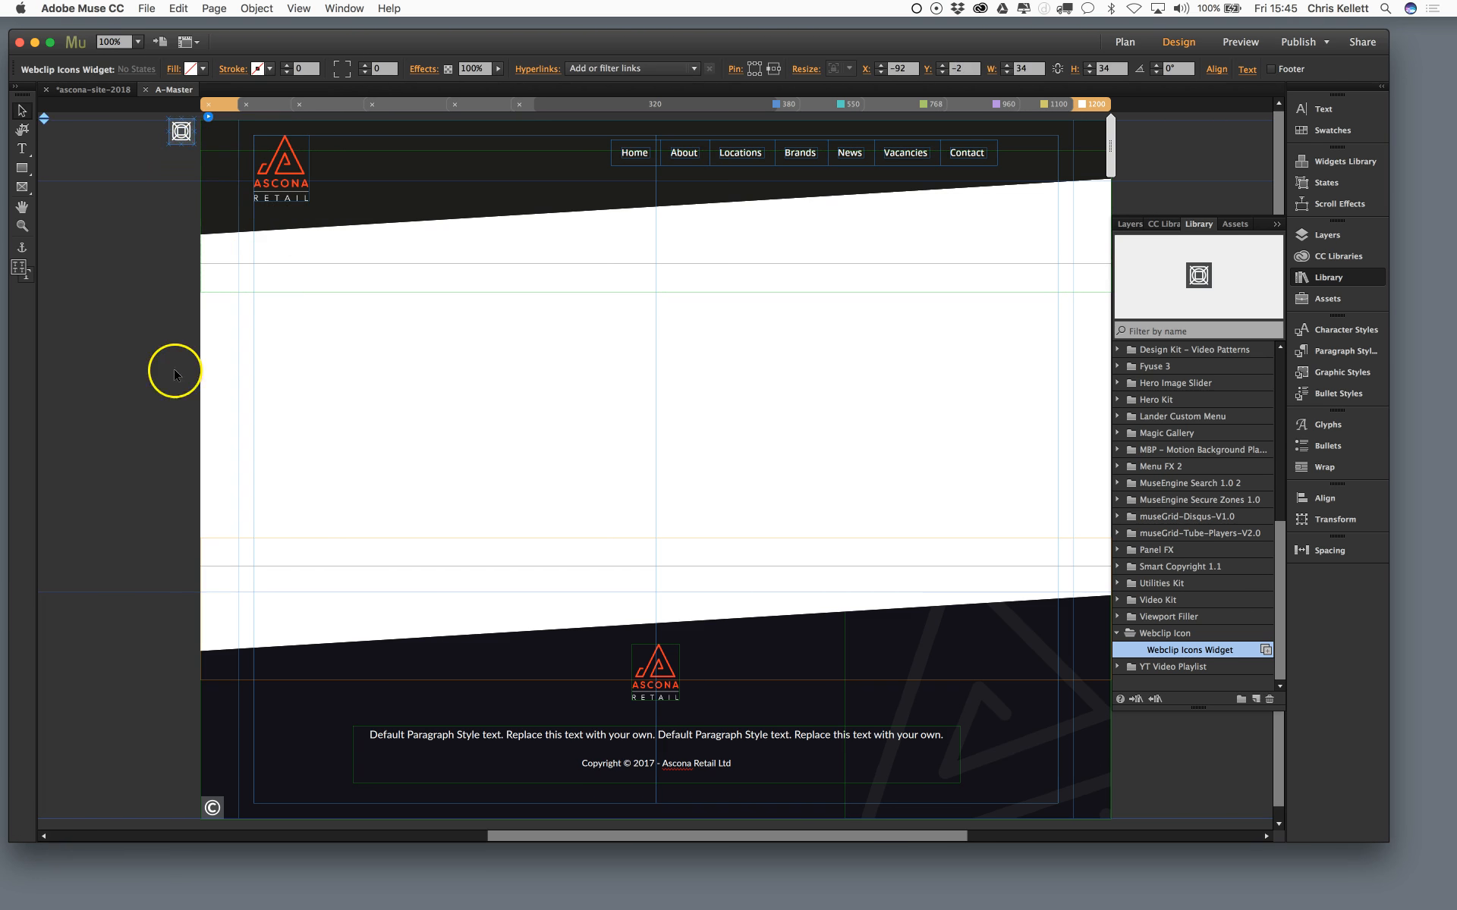